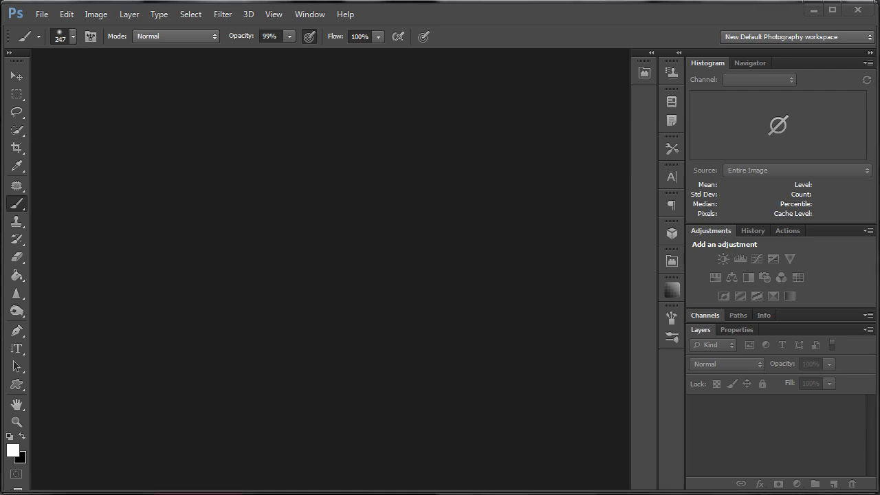
Create a new document from the U.S. Paper preset at Letter size, 8.5 by 11 inches, 300 pixels/inch, with a white background
{"action": "left_click", "coordinate": [42, 15]}
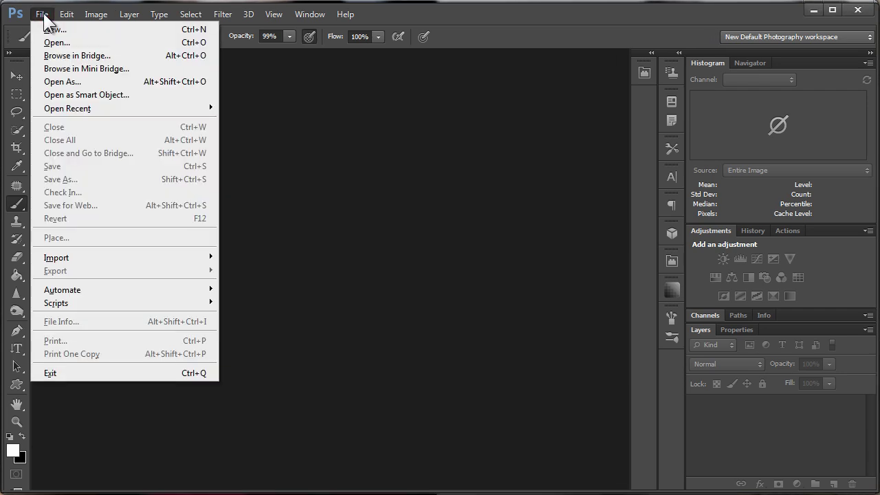
{"action": "left_click", "coordinate": [51, 29]}
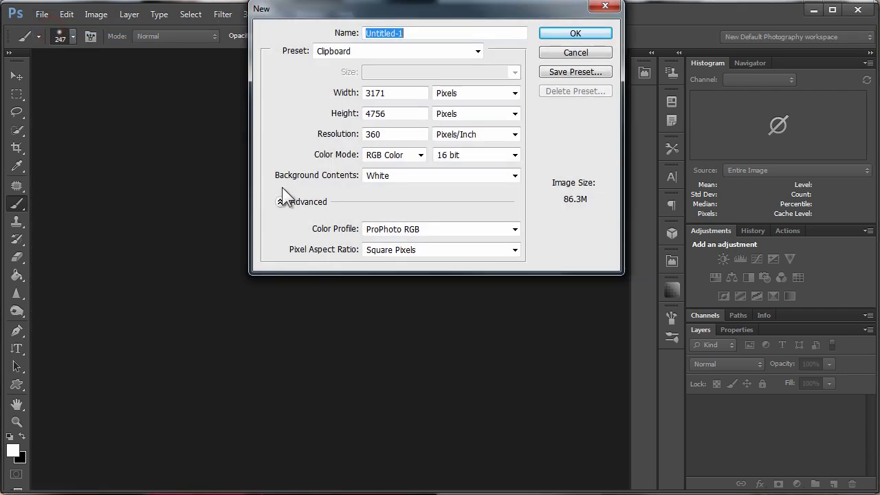
{"action": "left_click_drag", "start_coordinate": [453, 11], "coordinate": [416, 72]}
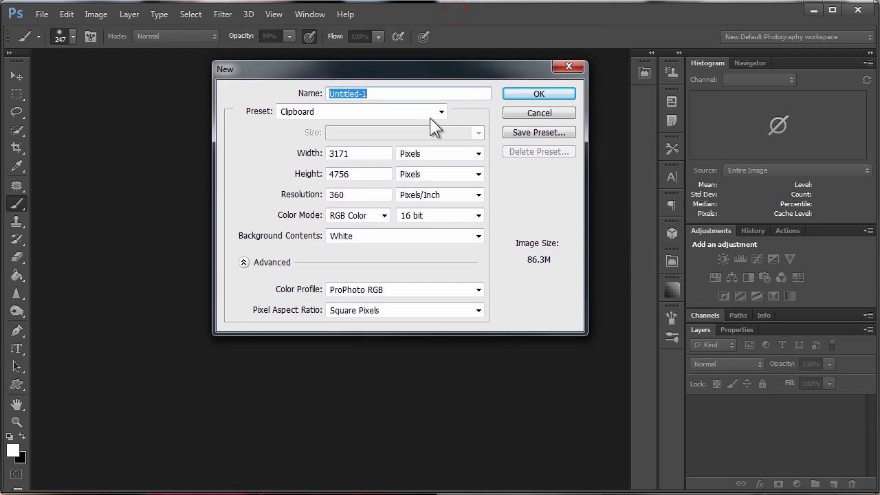
{"action": "left_click", "coordinate": [441, 111]}
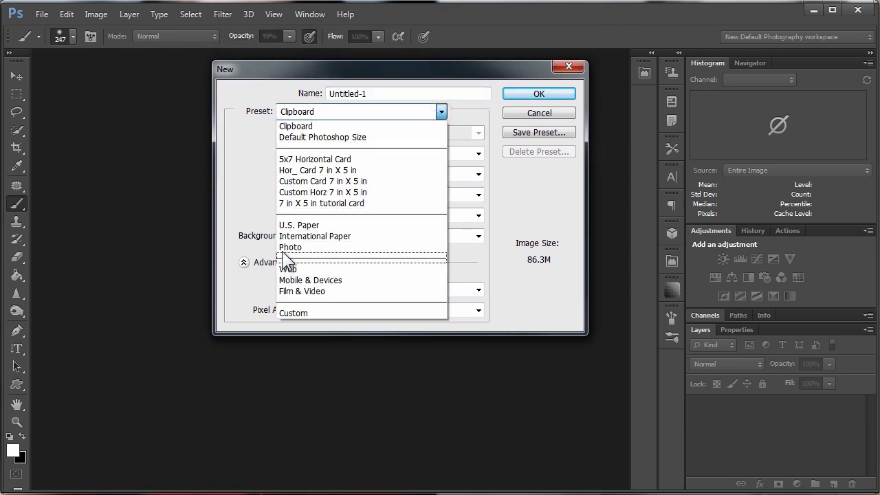
{"action": "left_click", "coordinate": [308, 225]}
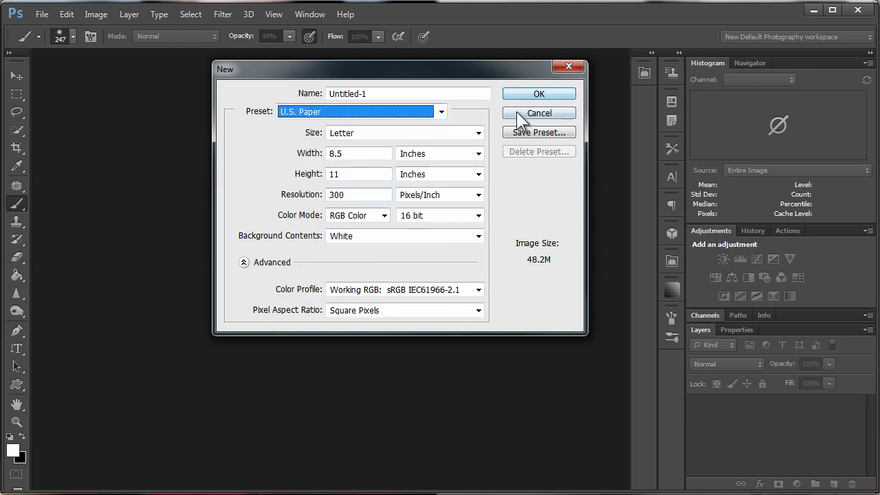
{"action": "left_click", "coordinate": [527, 96]}
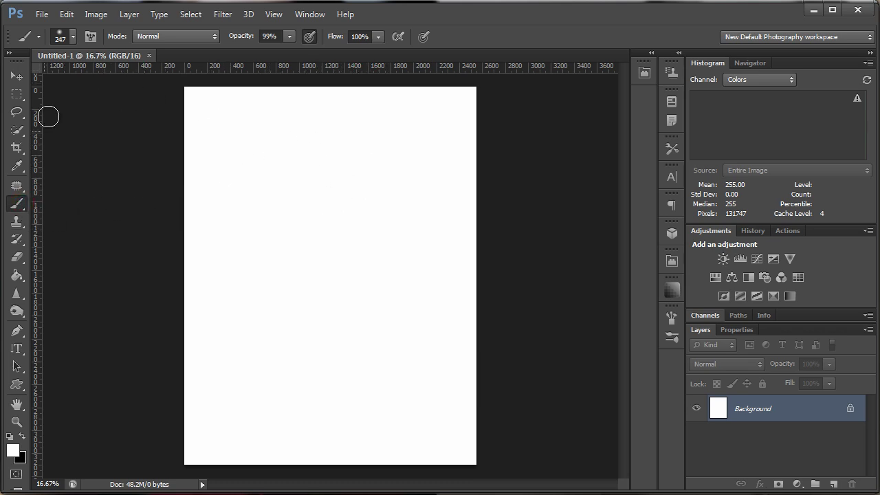
{"action": "left_click", "coordinate": [69, 36]}
{"action": "left_click_drag", "start_coordinate": [497, 227], "coordinate": [487, 447]}
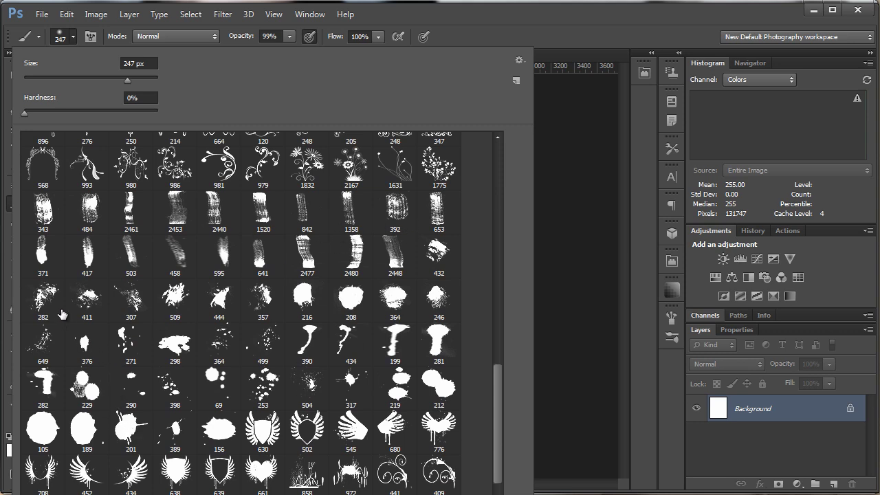
{"action": "left_click", "coordinate": [487, 26]}
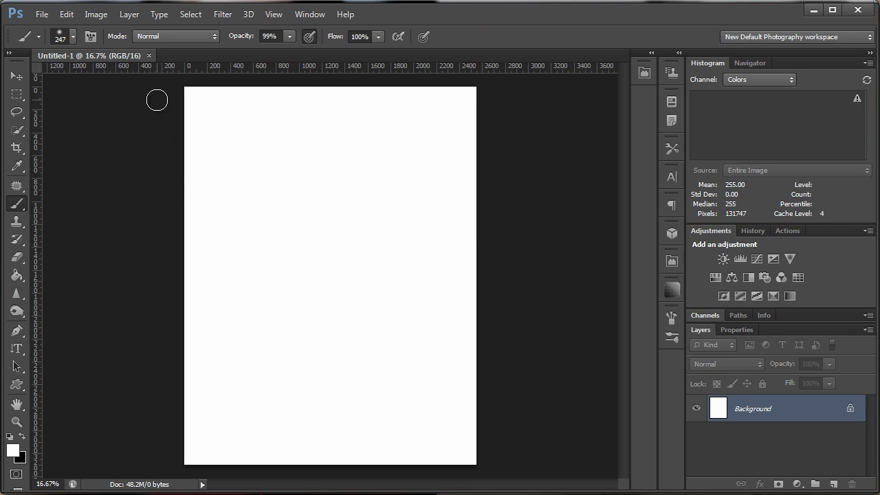
Start a Fibers render on the background layer with variance 14 and strength 20
{"action": "left_click", "coordinate": [221, 12]}
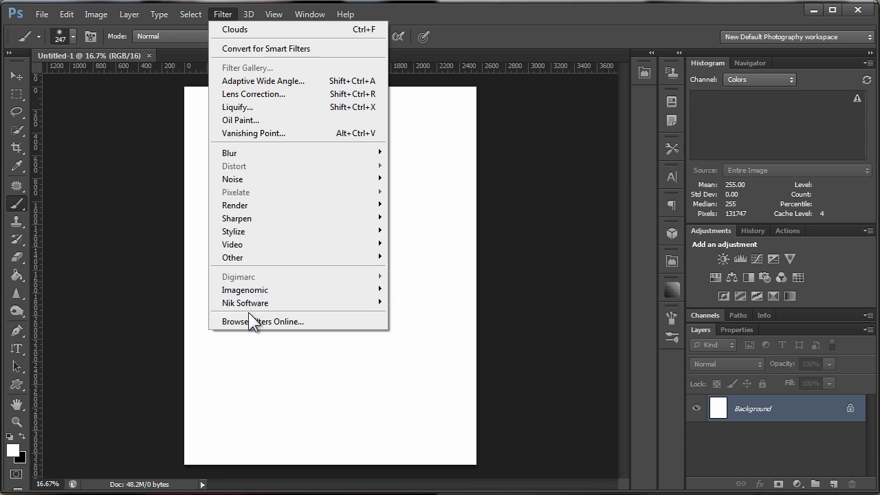
{"action": "mouse_move", "coordinate": [242, 232]}
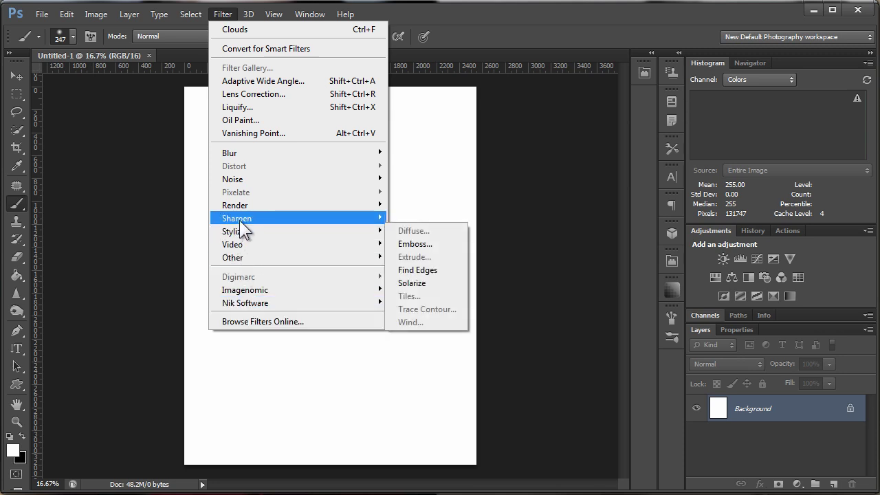
{"action": "mouse_move", "coordinate": [239, 207]}
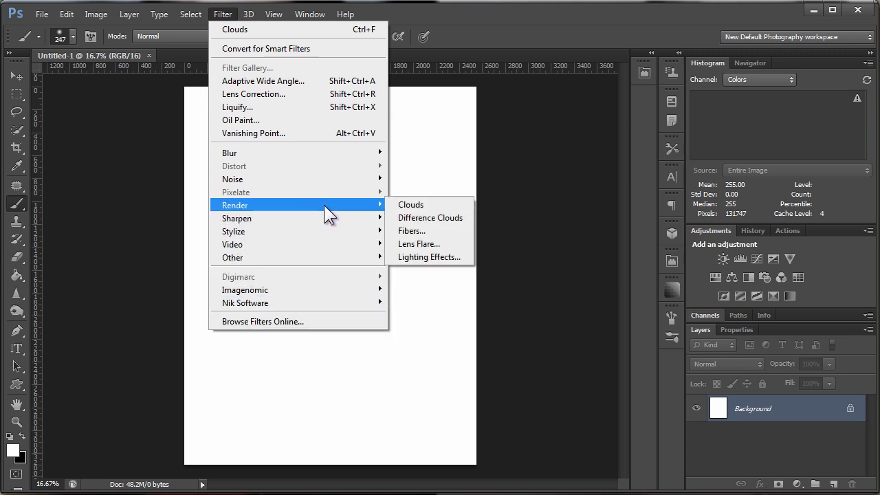
{"action": "left_click", "coordinate": [415, 233]}
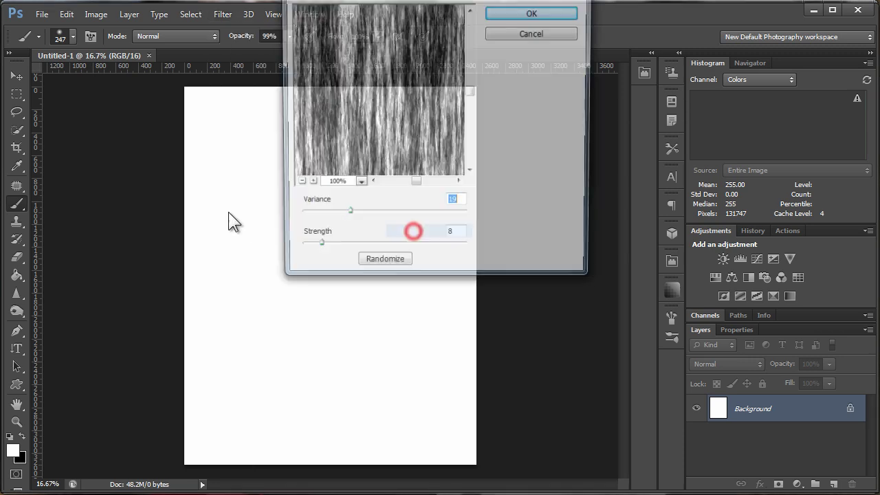
{"action": "left_click_drag", "start_coordinate": [392, 2], "coordinate": [315, 117]}
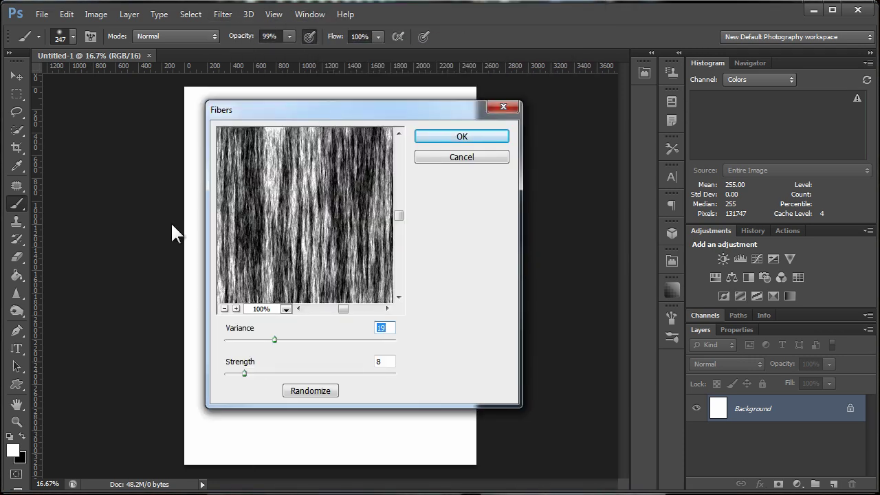
{"action": "mouse_move", "coordinate": [275, 341]}
{"action": "left_mouse_down"}
{"action": "mouse_move", "coordinate": [248, 342]}
{"action": "mouse_move", "coordinate": [261, 341]}
{"action": "left_mouse_up"}
{"action": "left_click", "coordinate": [244, 373]}
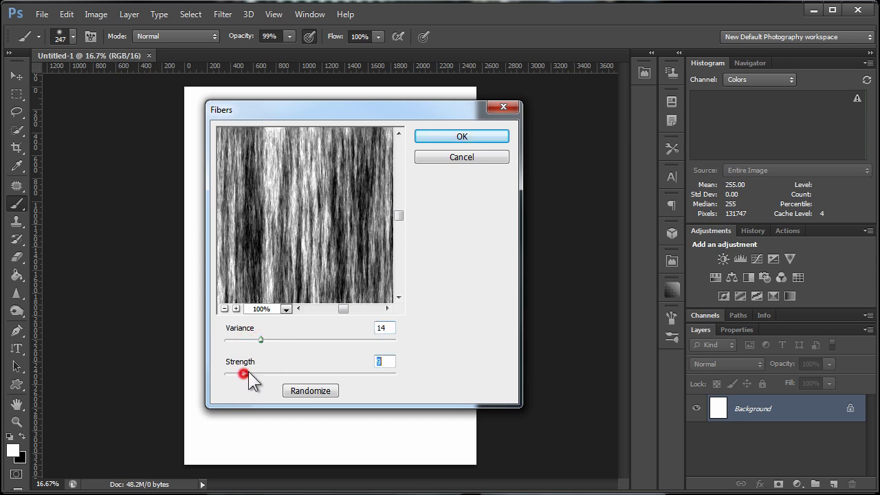
{"action": "mouse_move", "coordinate": [263, 371]}
{"action": "left_mouse_down"}
{"action": "mouse_move", "coordinate": [244, 371]}
{"action": "mouse_move", "coordinate": [276, 371]}
{"action": "left_mouse_up"}
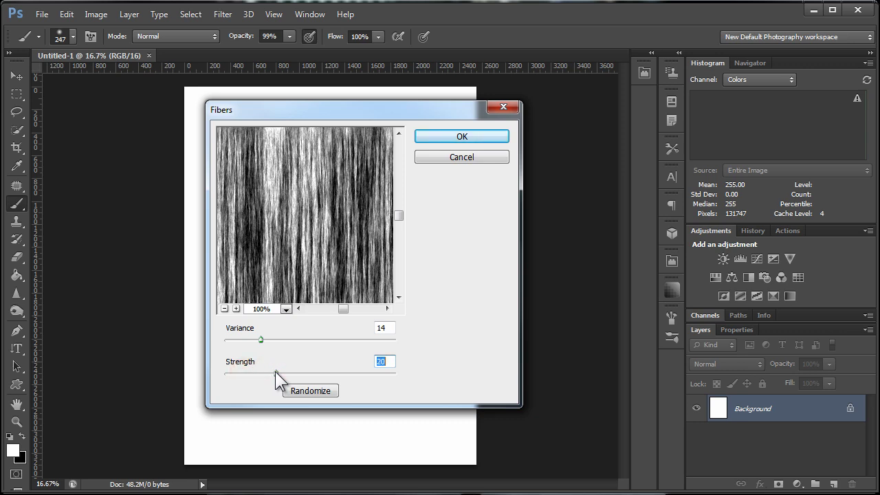
Randomize the fiber pattern twice and apply the Fibers filter with variance 14
{"action": "left_click", "coordinate": [262, 341]}
{"action": "mouse_move", "coordinate": [252, 342]}
{"action": "left_mouse_down"}
{"action": "mouse_move", "coordinate": [287, 341]}
{"action": "mouse_move", "coordinate": [260, 342]}
{"action": "left_mouse_up"}
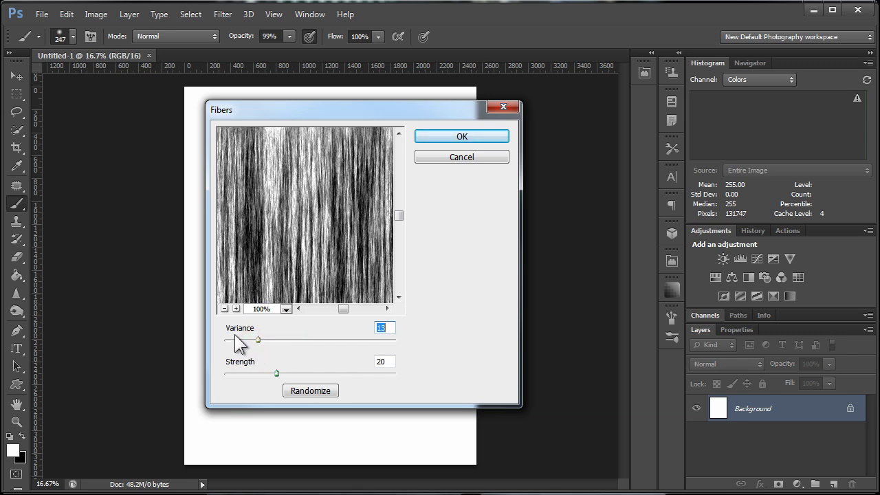
{"action": "left_click", "coordinate": [319, 391]}
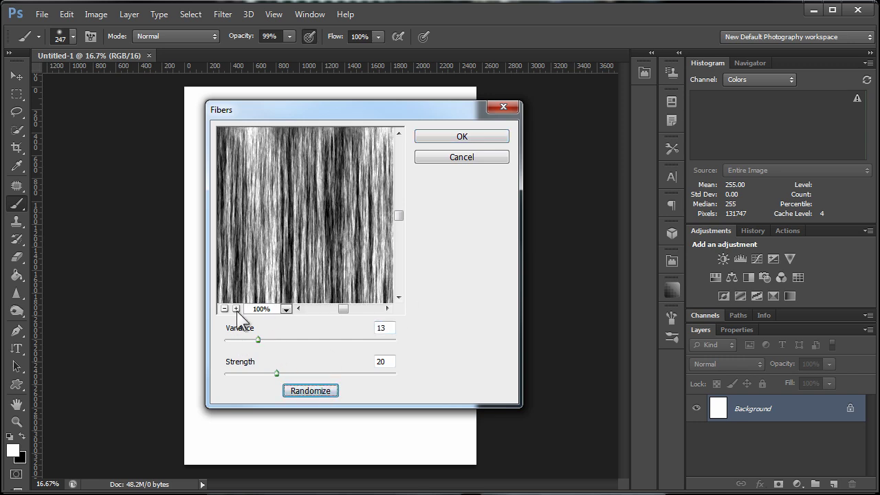
{"action": "left_click", "coordinate": [307, 395]}
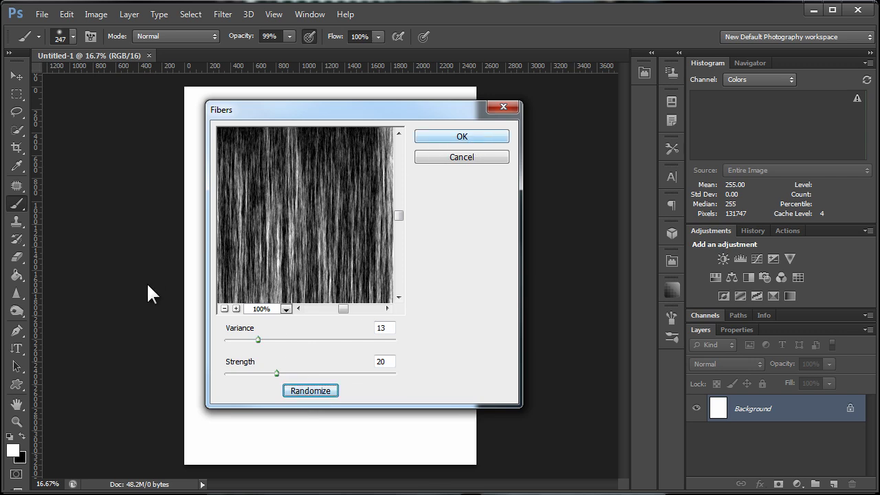
{"action": "left_click", "coordinate": [258, 339]}
{"action": "left_click_drag", "start_coordinate": [259, 340], "coordinate": [262, 340]}
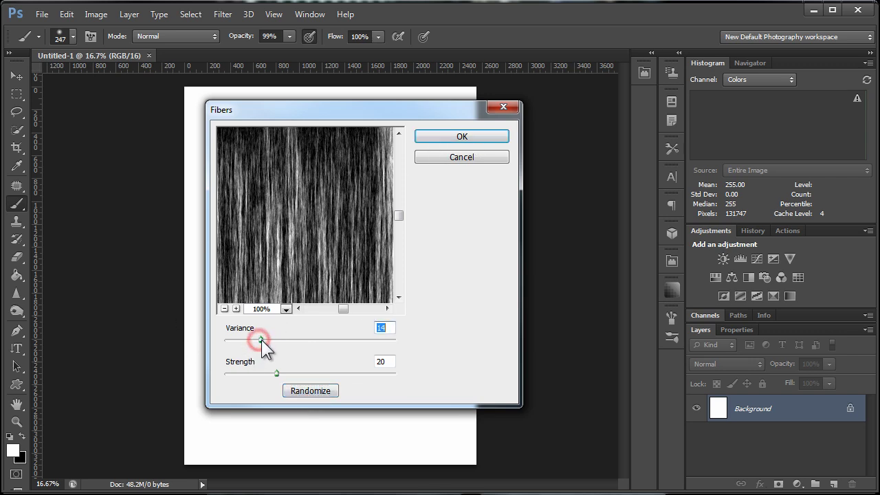
{"action": "left_click", "coordinate": [457, 136]}
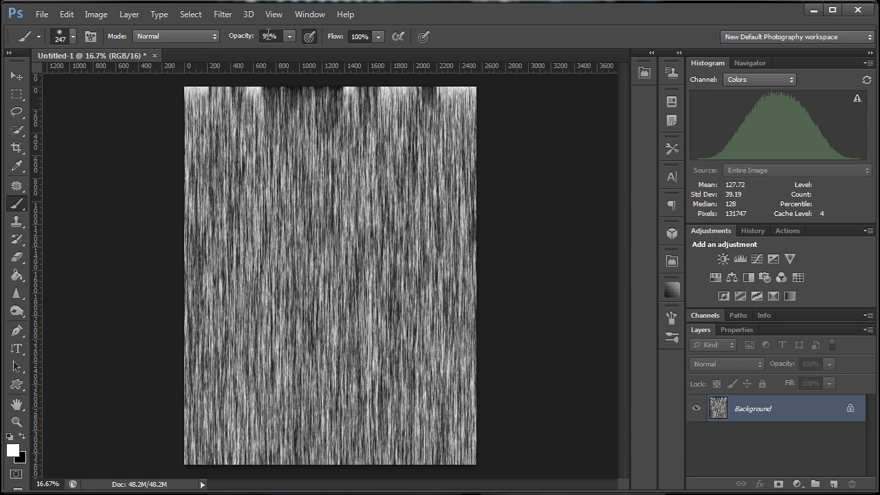
Apply a Gaussian Blur with a radius of 20.9 pixels to the fiber texture
{"action": "left_click", "coordinate": [223, 14]}
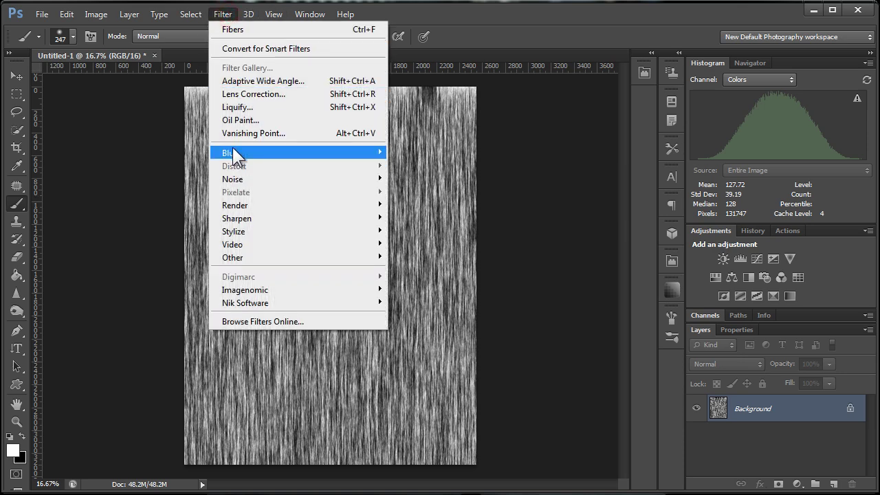
{"action": "mouse_move", "coordinate": [232, 148]}
{"action": "left_click", "coordinate": [425, 249]}
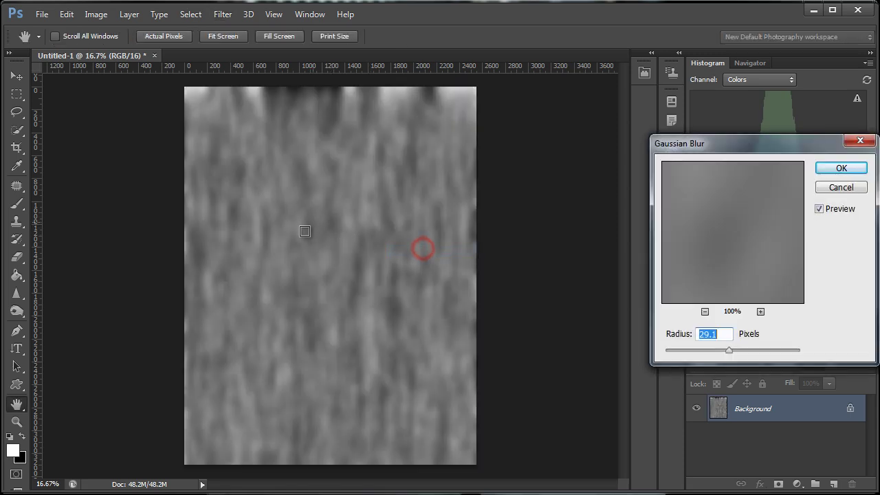
{"action": "mouse_move", "coordinate": [730, 347]}
{"action": "left_mouse_down"}
{"action": "mouse_move", "coordinate": [702, 347]}
{"action": "mouse_move", "coordinate": [726, 349]}
{"action": "left_mouse_up"}
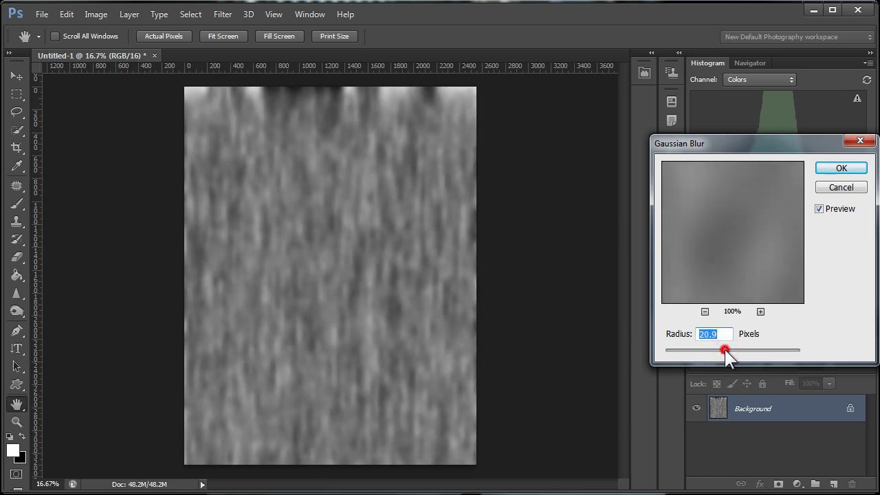
{"action": "left_click", "coordinate": [841, 169]}
{"action": "key", "text": "b"}
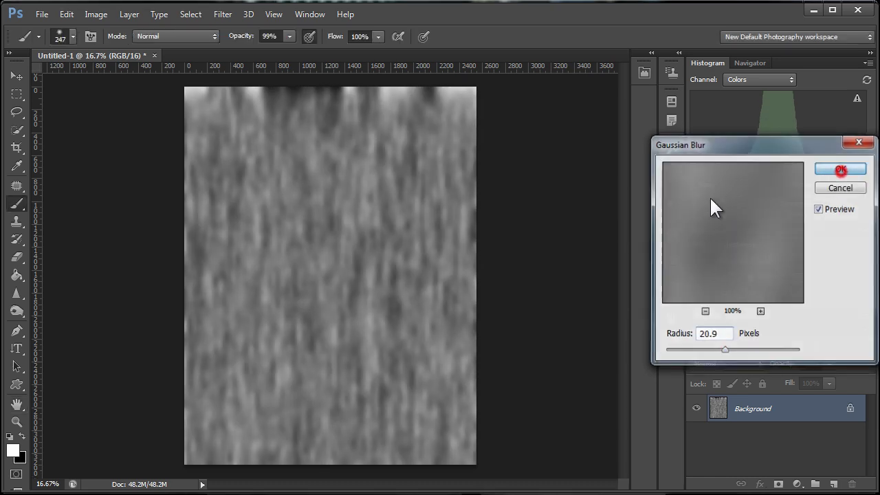
Add a new layer above the background and set up the Custom Shape tool in Shape mode
{"action": "left_click", "coordinate": [834, 485]}
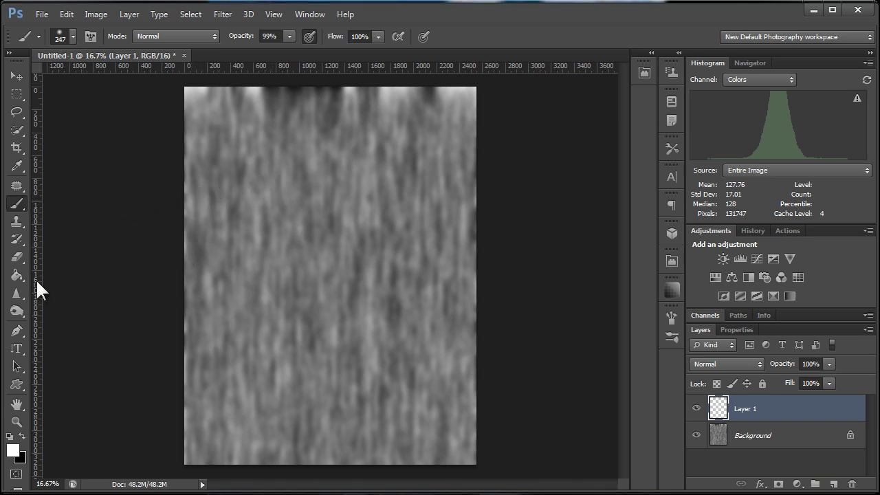
{"action": "left_click", "coordinate": [20, 383]}
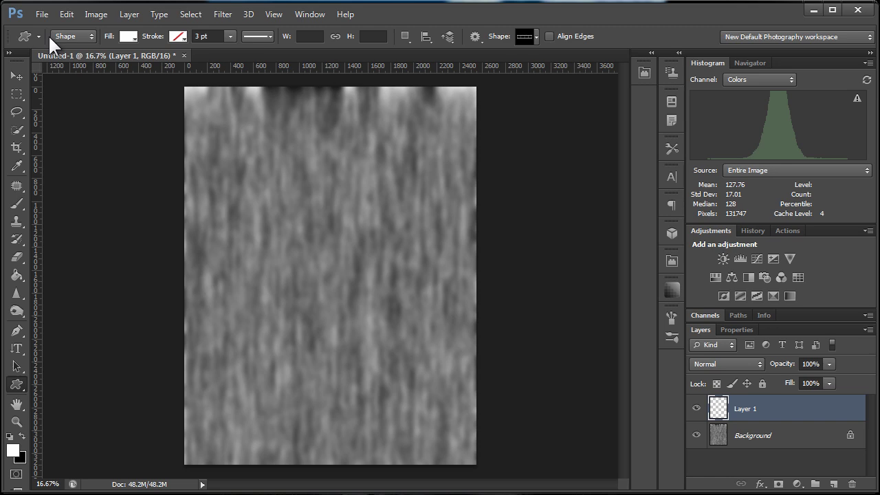
{"action": "left_click", "coordinate": [92, 38]}
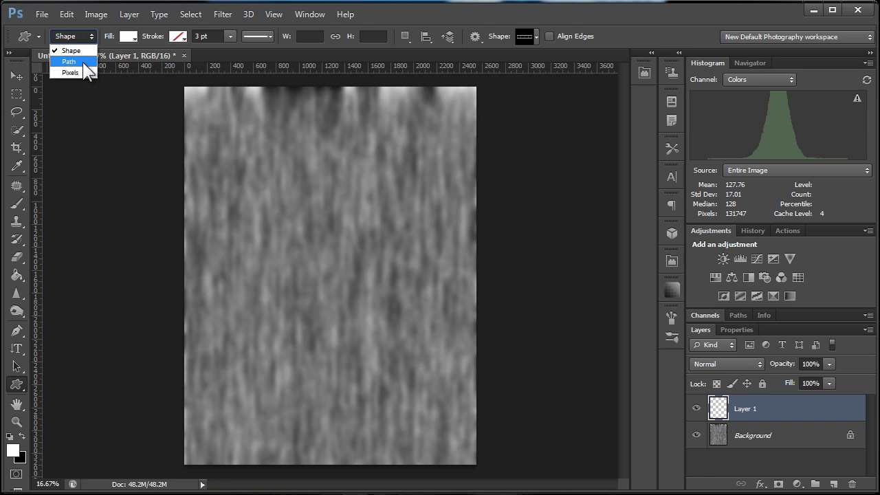
{"action": "left_click", "coordinate": [83, 49]}
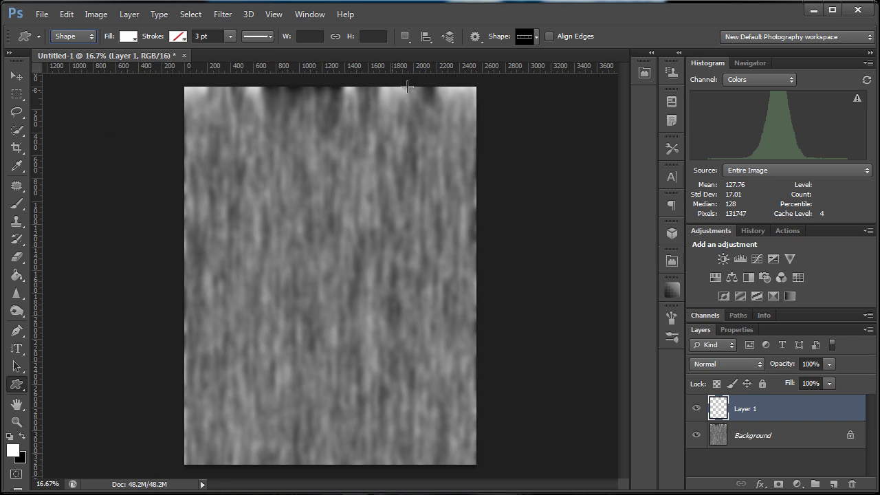
Append the Film shape set to the available custom shapes
{"action": "left_click", "coordinate": [534, 36]}
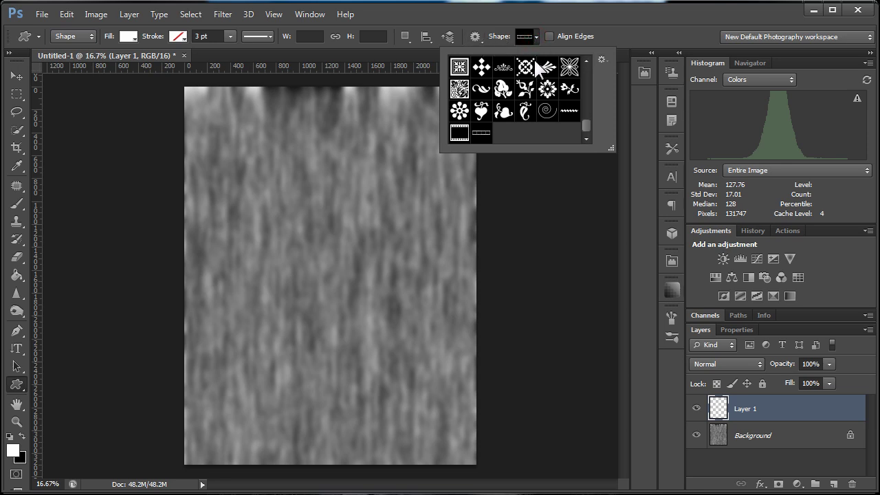
{"action": "left_click_drag", "start_coordinate": [584, 128], "coordinate": [584, 80]}
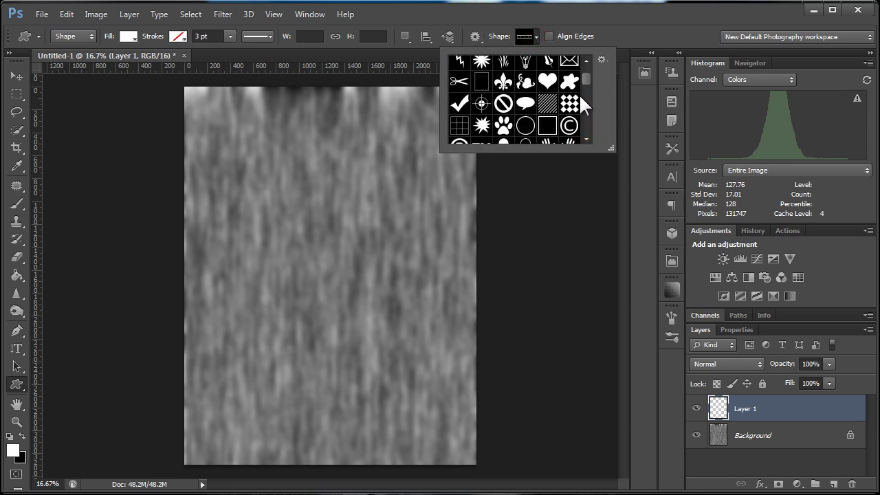
{"action": "left_click", "coordinate": [601, 60]}
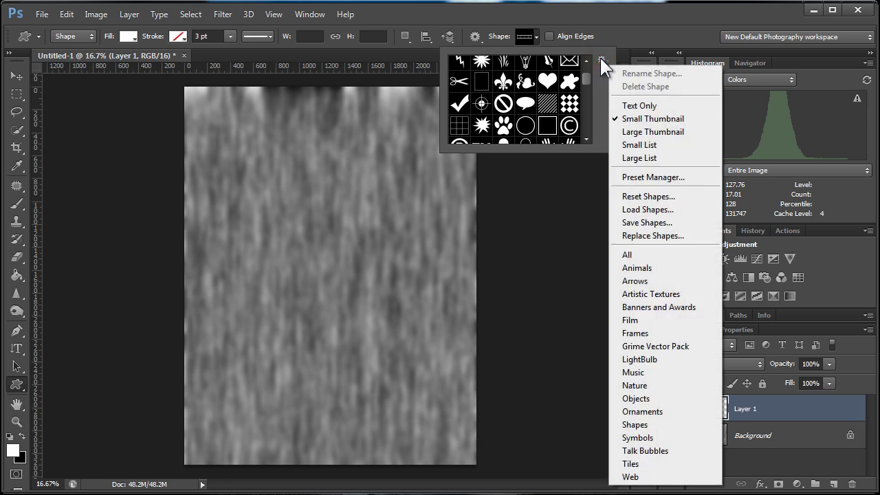
{"action": "left_click", "coordinate": [629, 321]}
{"action": "left_click", "coordinate": [443, 266]}
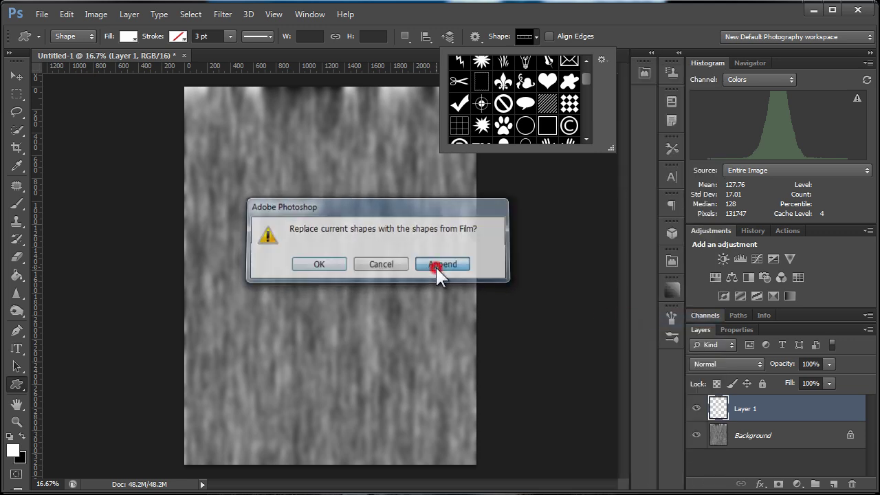
Draw the multi-frame filmstrip shape about 3820 by 1270 px across the upper half of the page, extending past its right edge
{"action": "left_click_drag", "start_coordinate": [584, 66], "coordinate": [584, 128]}
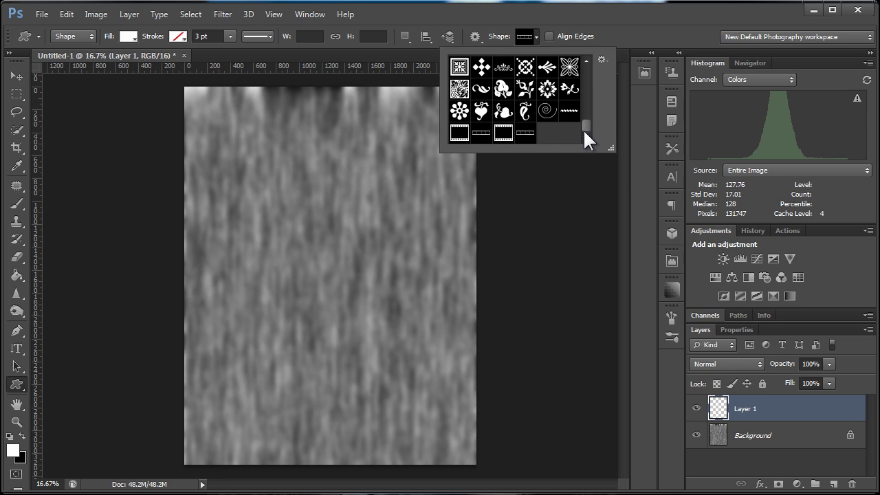
{"action": "left_click", "coordinate": [525, 132]}
{"action": "double_click", "coordinate": [528, 134]}
{"action": "left_click_drag", "start_coordinate": [191, 129], "coordinate": [621, 269]}
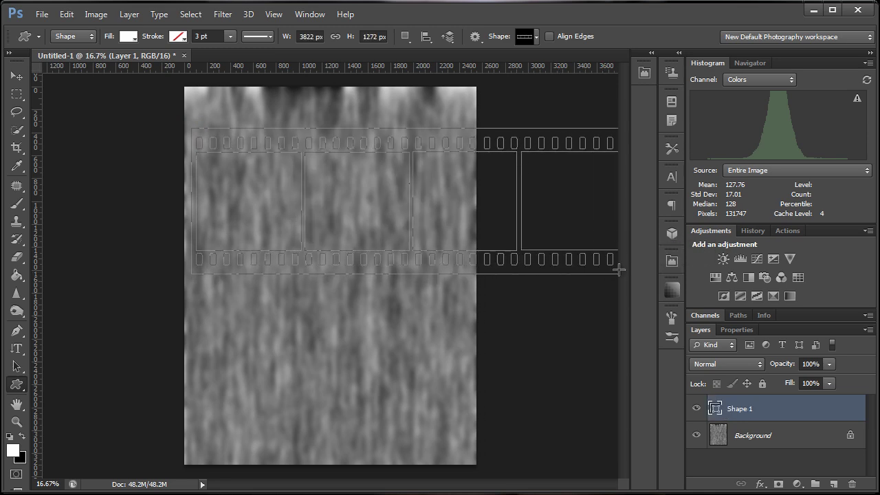
{"action": "left_click", "coordinate": [16, 75]}
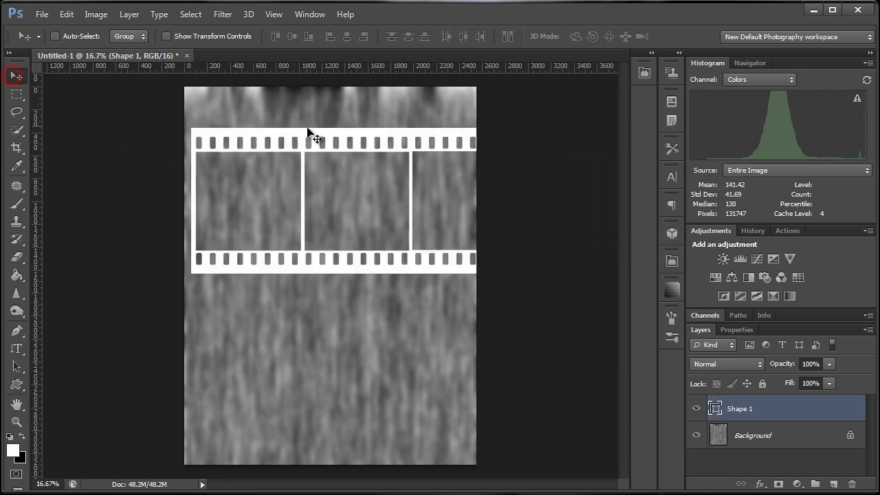
Free-transform the filmstrip to about 146% scale and 107.4° rotation, centred at about X 1412, Y 1380 px, so it crosses the page diagonally
{"action": "left_click_drag", "start_coordinate": [309, 136], "coordinate": [248, 134]}
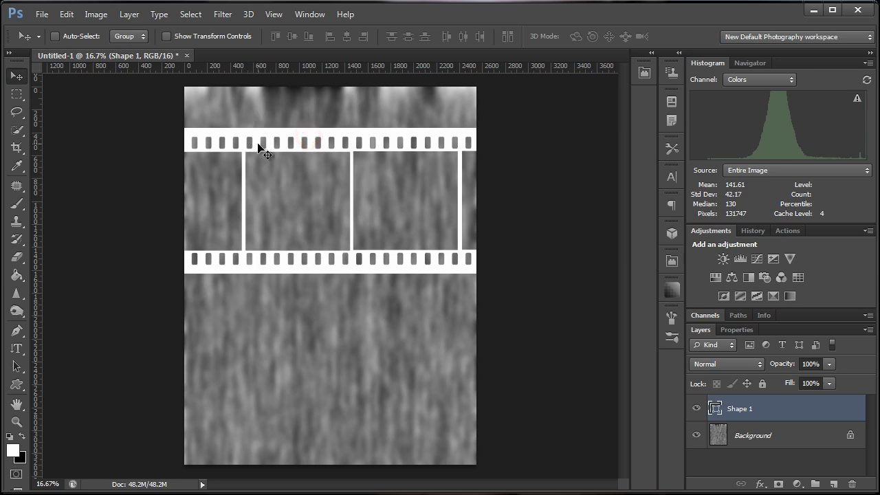
{"action": "key", "text": "ctrl+t"}
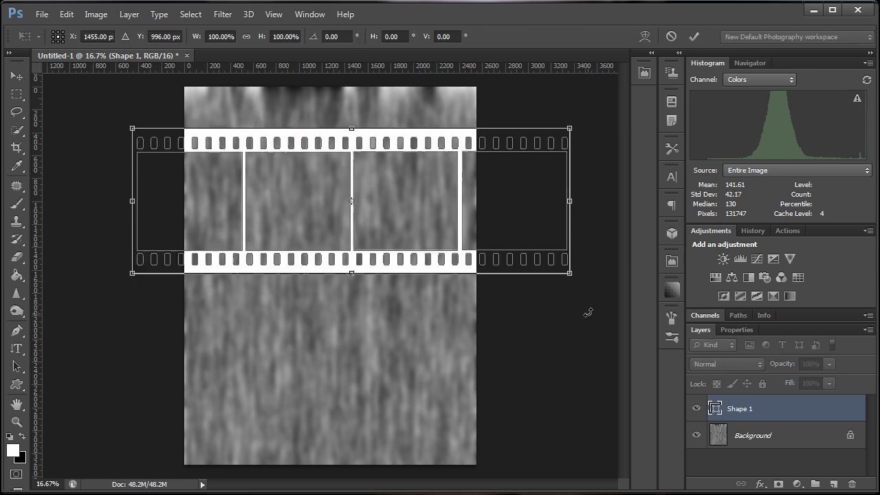
{"action": "left_click_drag", "start_coordinate": [588, 275], "coordinate": [514, 492]}
{"action": "left_click_drag", "start_coordinate": [430, 331], "coordinate": [398, 340]}
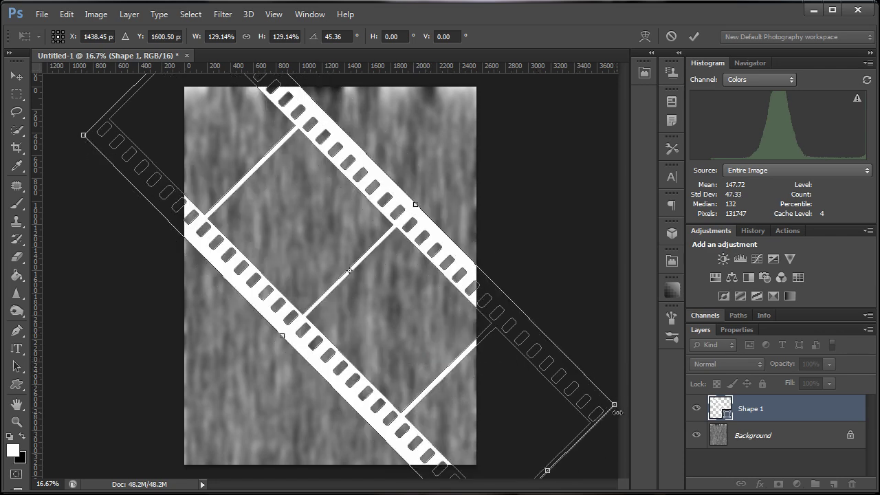
{"action": "left_click_drag", "start_coordinate": [493, 315], "coordinate": [461, 281]}
{"action": "left_click_drag", "start_coordinate": [597, 371], "coordinate": [327, 487]}
{"action": "left_click_drag", "start_coordinate": [300, 318], "coordinate": [293, 256]}
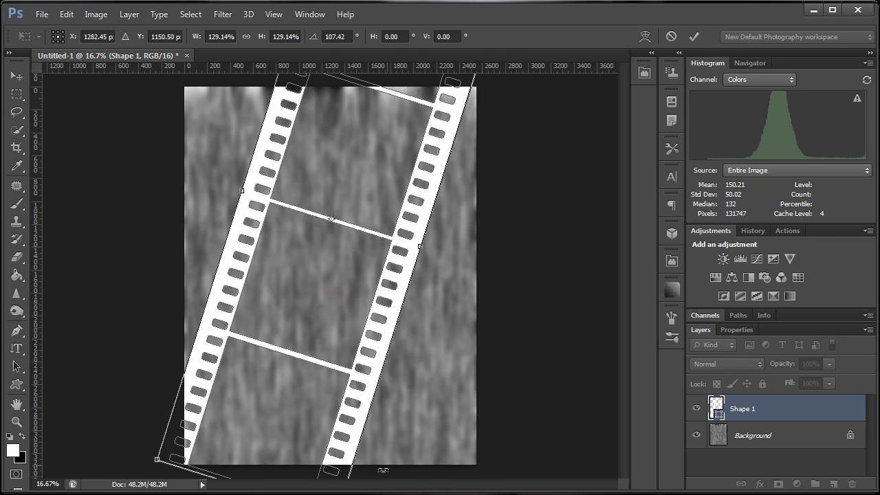
{"action": "left_click_drag", "start_coordinate": [154, 462], "coordinate": [126, 484]}
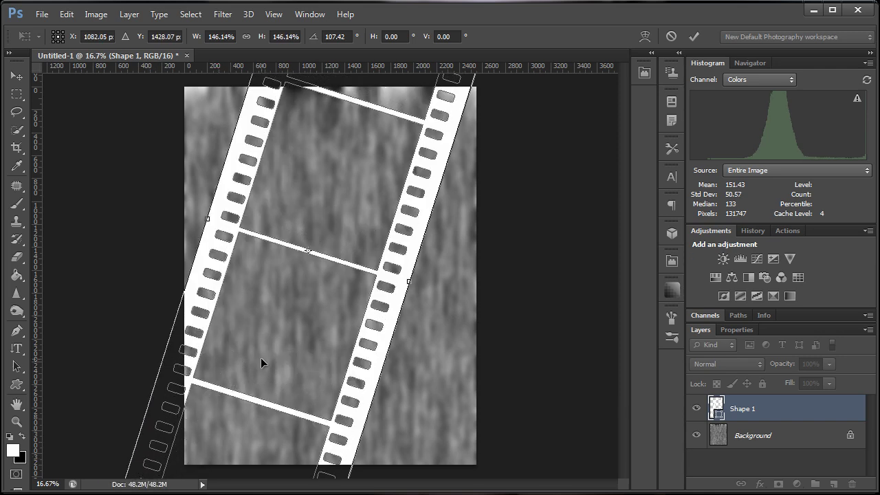
{"action": "left_click_drag", "start_coordinate": [262, 358], "coordinate": [326, 353]}
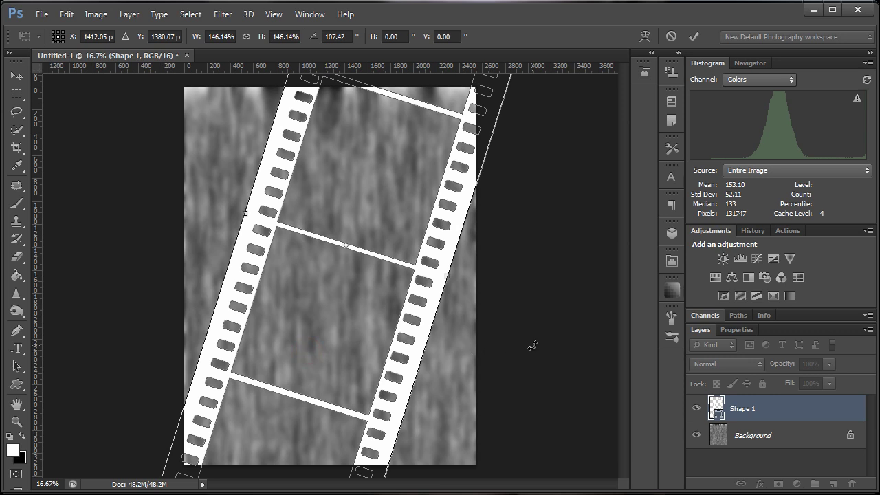
{"action": "key", "text": "Return"}
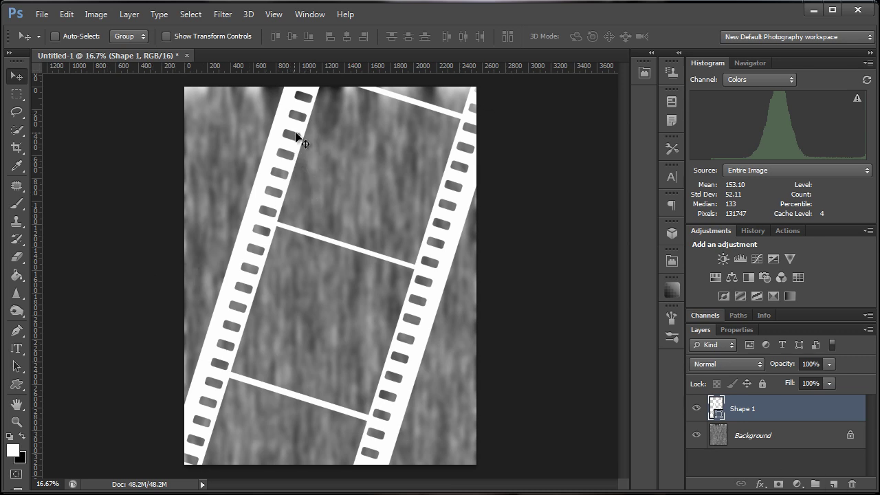
Add a Drop Shadow effect to the filmstrip shape with a distance of 13 px and a size of 59 px
{"action": "left_click", "coordinate": [761, 485]}
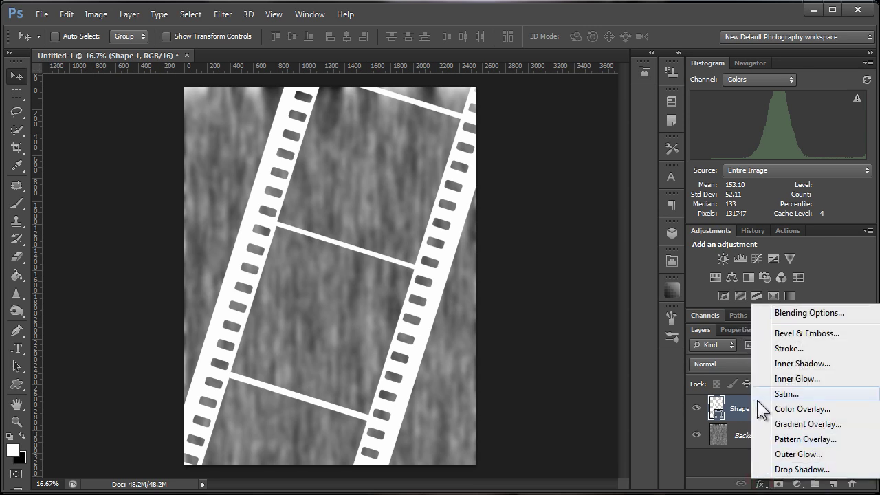
{"action": "left_click", "coordinate": [782, 469]}
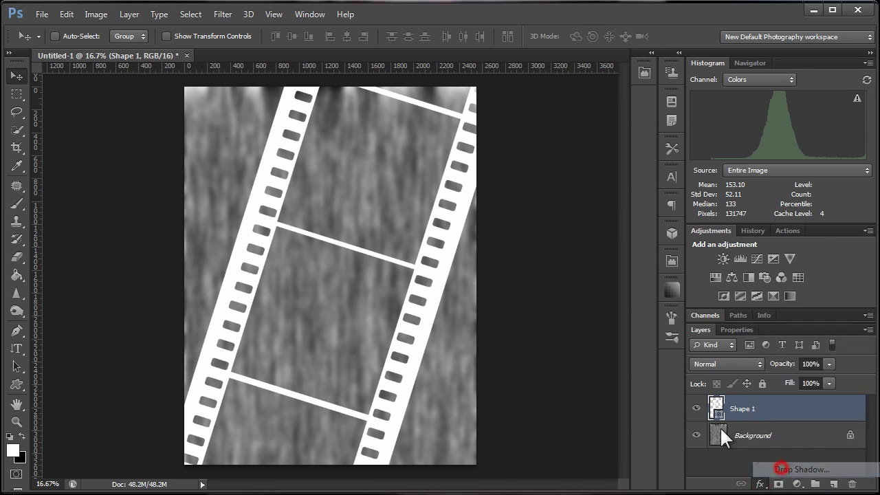
{"action": "left_click_drag", "start_coordinate": [818, 167], "coordinate": [659, 121]}
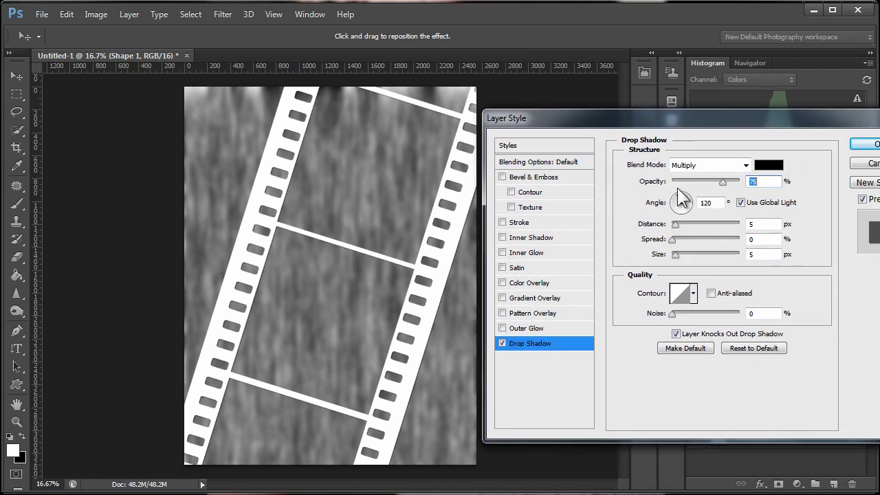
{"action": "left_click", "coordinate": [515, 344]}
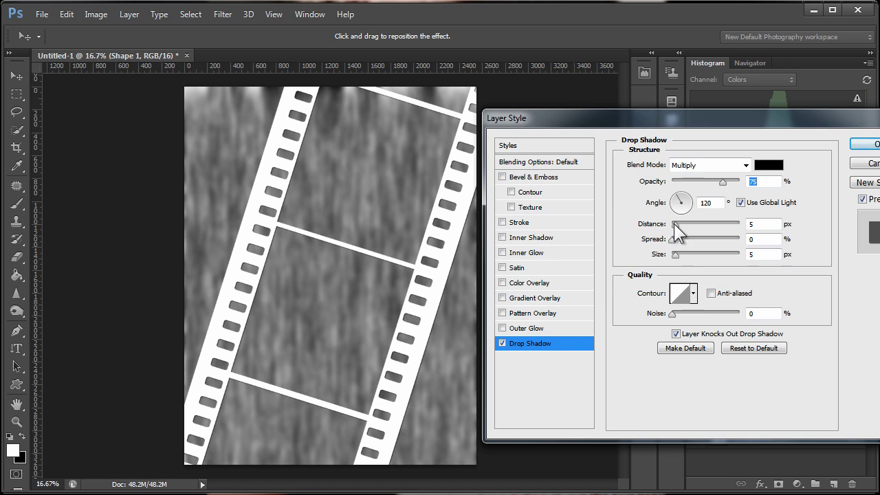
{"action": "left_click_drag", "start_coordinate": [675, 224], "coordinate": [681, 226]}
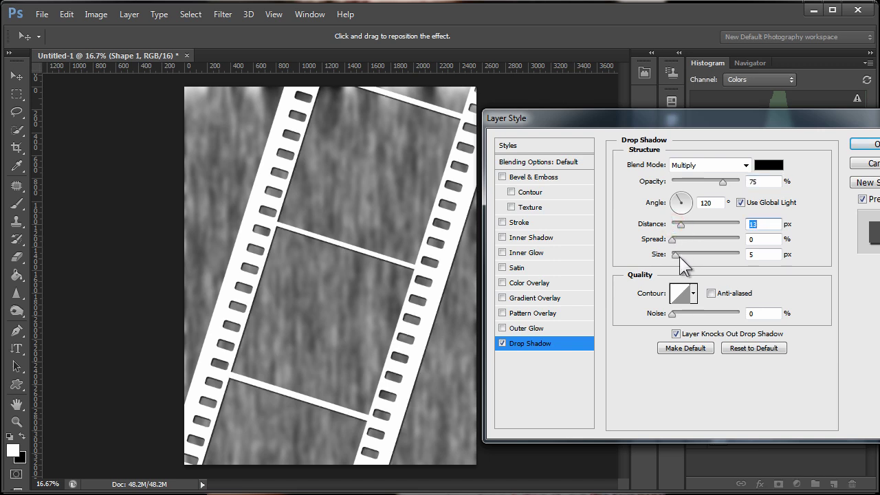
{"action": "left_click_drag", "start_coordinate": [681, 256], "coordinate": [691, 257]}
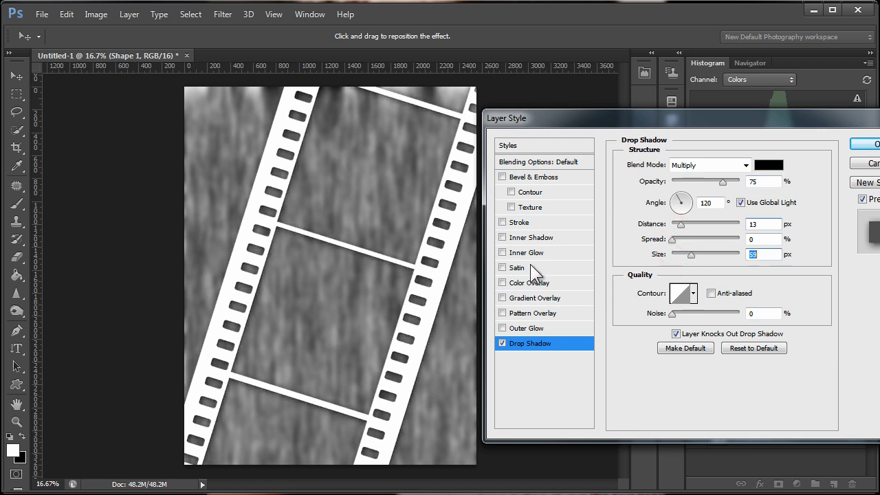
Offset the filmstrip's drop shadow to an angle of 114° and distance of 306 px, with 4% spread and 68 px size, and apply it
{"action": "left_click_drag", "start_coordinate": [420, 249], "coordinate": [399, 257]}
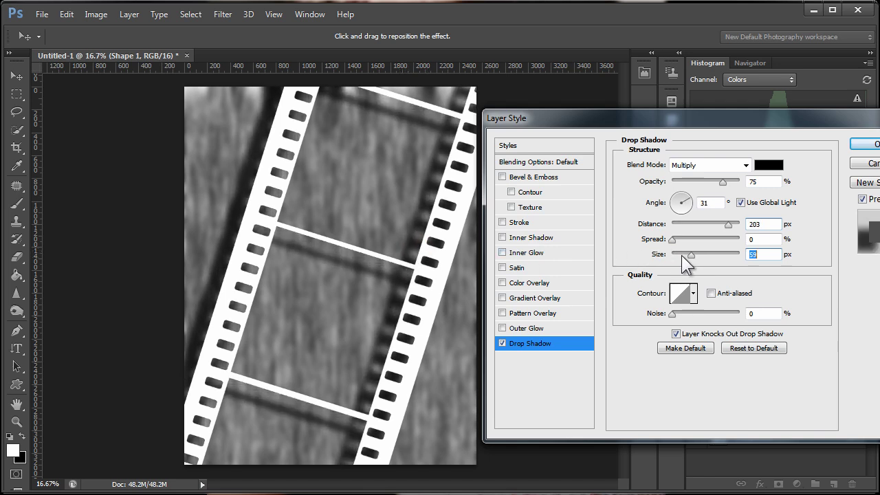
{"action": "mouse_move", "coordinate": [725, 228]}
{"action": "left_mouse_down"}
{"action": "mouse_move", "coordinate": [715, 227]}
{"action": "mouse_move", "coordinate": [726, 226]}
{"action": "left_mouse_up"}
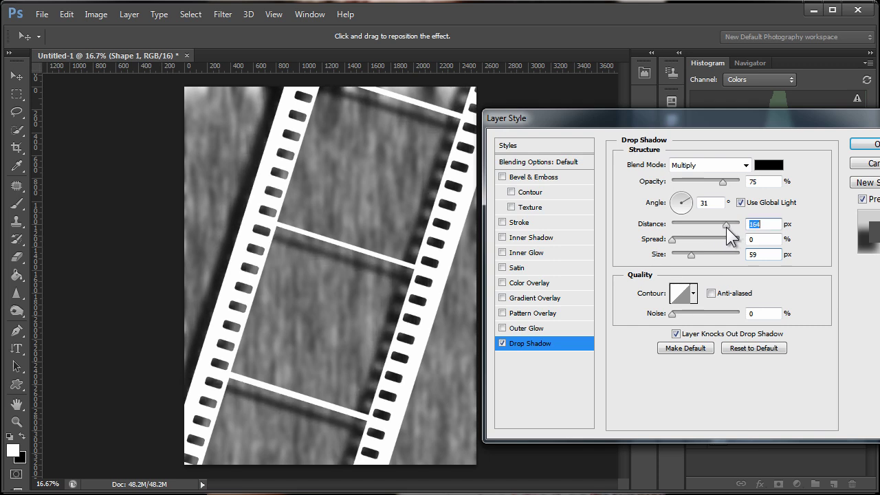
{"action": "left_click_drag", "start_coordinate": [693, 256], "coordinate": [693, 253]}
{"action": "left_click_drag", "start_coordinate": [417, 236], "coordinate": [399, 247]}
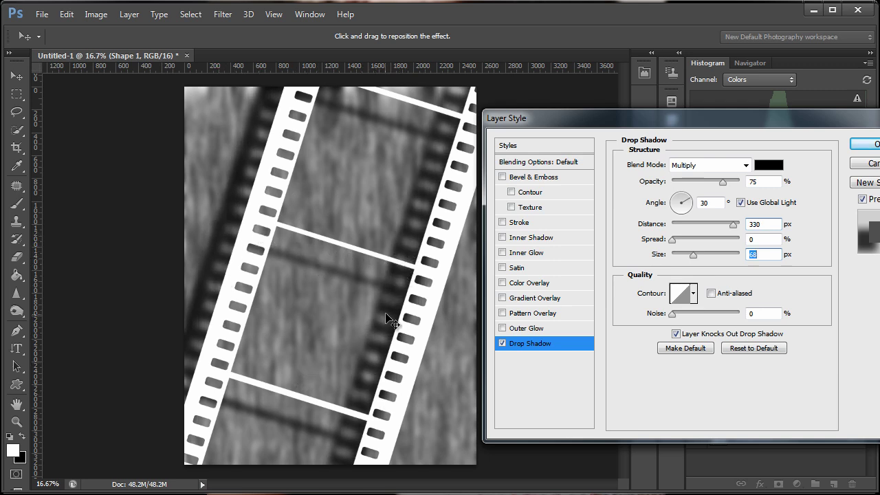
{"action": "left_click_drag", "start_coordinate": [399, 289], "coordinate": [451, 307]}
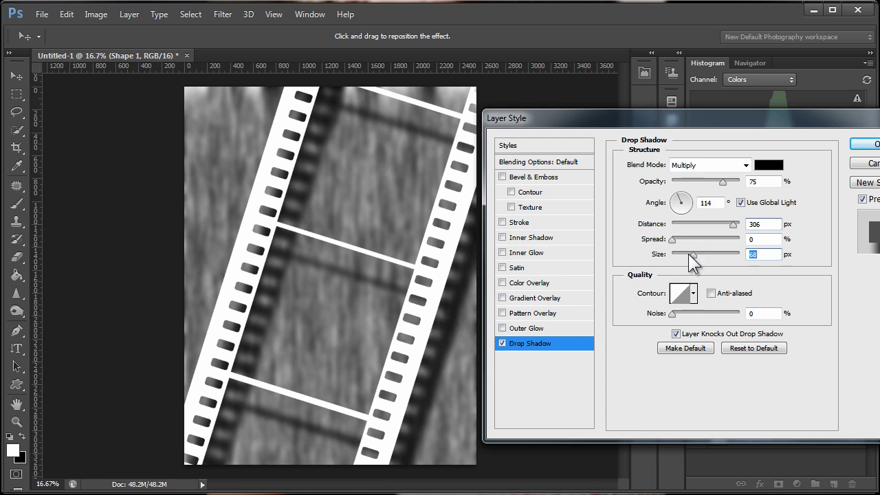
{"action": "mouse_move", "coordinate": [673, 239]}
{"action": "left_mouse_down"}
{"action": "mouse_move", "coordinate": [684, 241]}
{"action": "mouse_move", "coordinate": [675, 241]}
{"action": "left_mouse_up"}
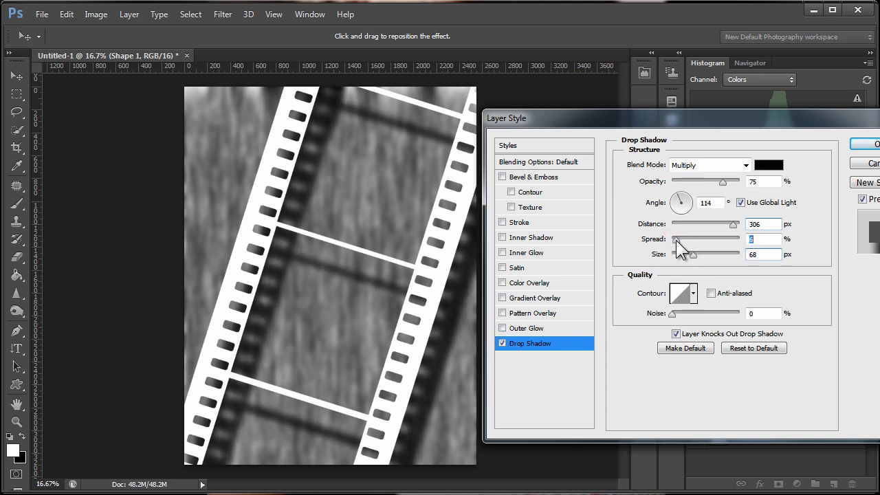
{"action": "left_click", "coordinate": [870, 144]}
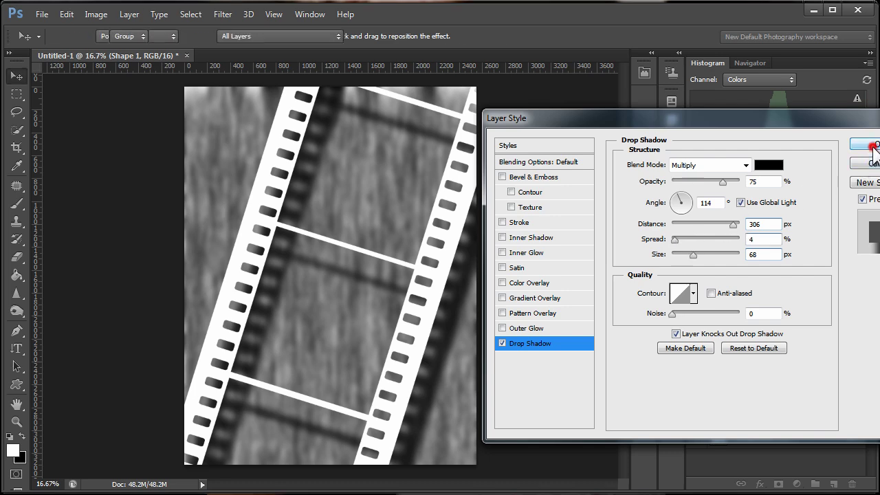
Add a Color Overlay to the filmstrip shape in yellow #ddc108 with 48% opacity
{"action": "left_click", "coordinate": [760, 485]}
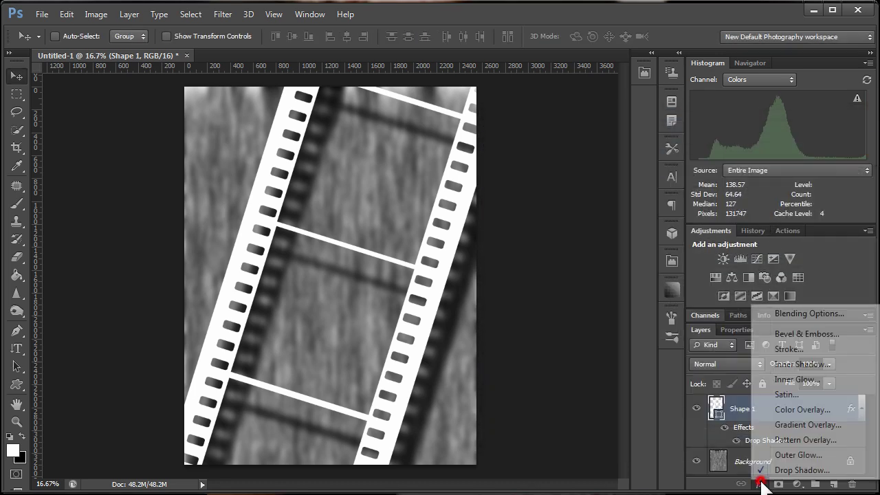
{"action": "left_click", "coordinate": [795, 313]}
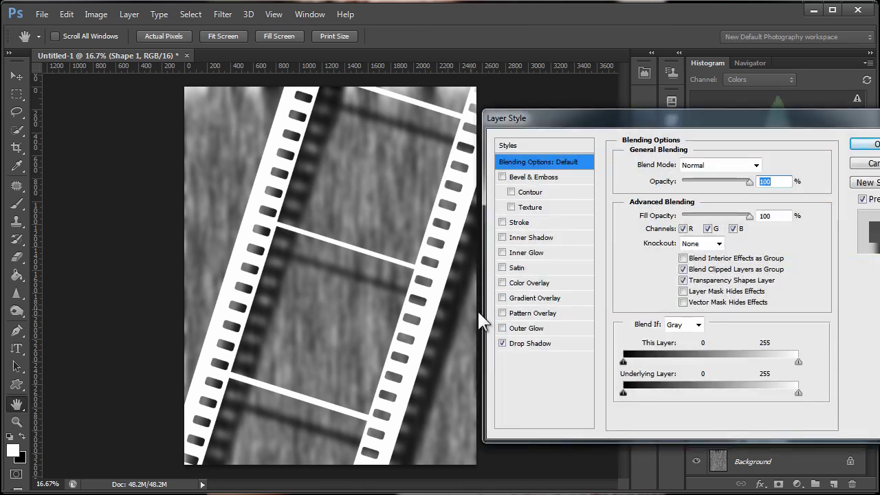
{"action": "left_click", "coordinate": [503, 282]}
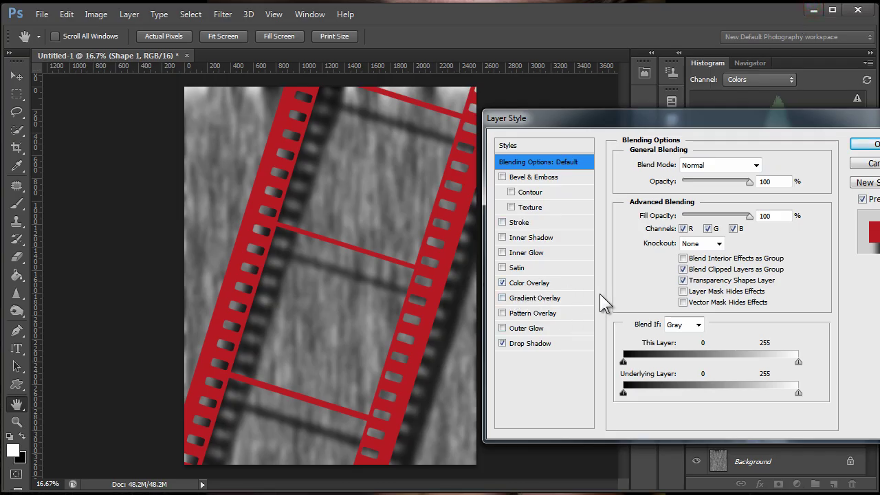
{"action": "left_click", "coordinate": [521, 283]}
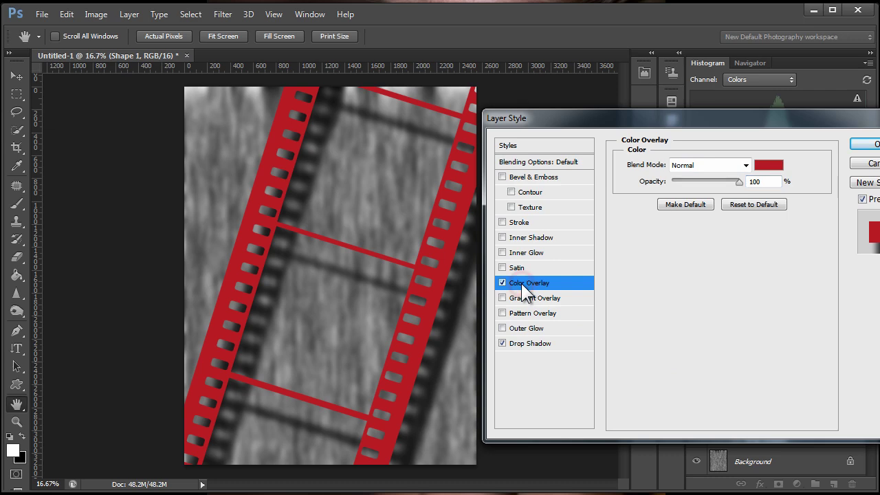
{"action": "left_click", "coordinate": [776, 163]}
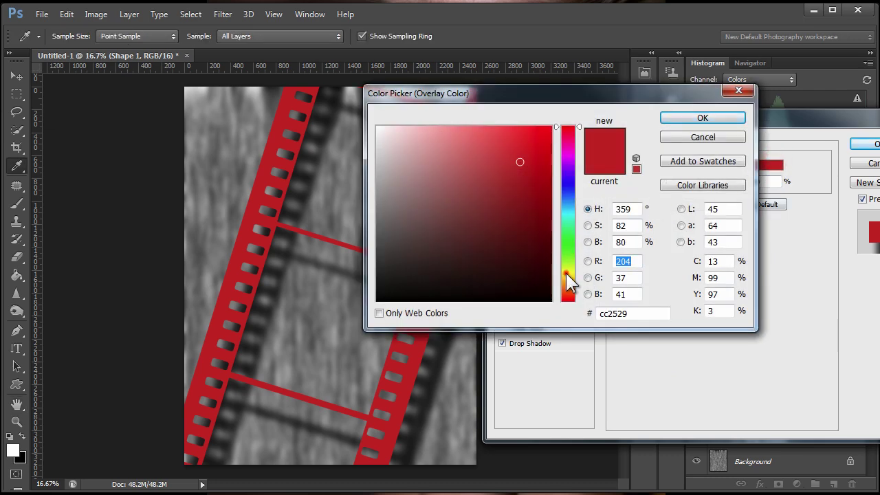
{"action": "left_click", "coordinate": [566, 273]}
{"action": "left_click_drag", "start_coordinate": [568, 275], "coordinate": [567, 276]}
{"action": "mouse_move", "coordinate": [518, 157]}
{"action": "left_mouse_down"}
{"action": "mouse_move", "coordinate": [530, 171]}
{"action": "mouse_move", "coordinate": [554, 154]}
{"action": "mouse_move", "coordinate": [545, 149]}
{"action": "left_mouse_up"}
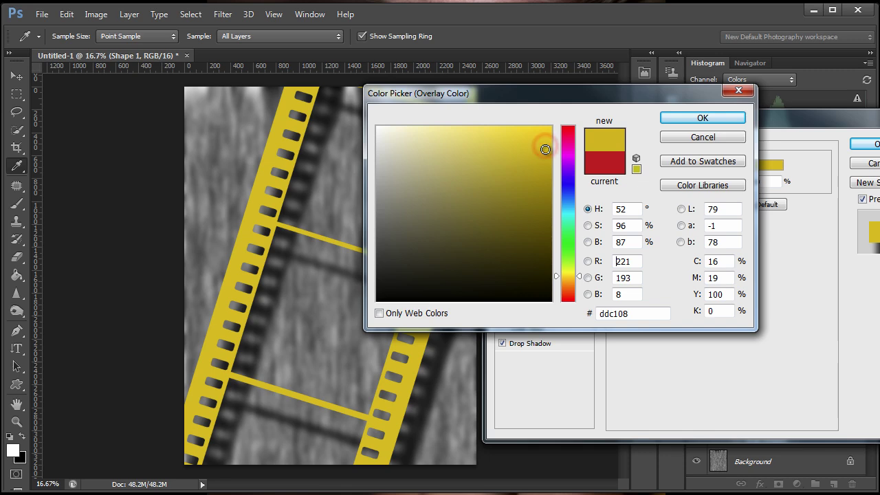
{"action": "left_click", "coordinate": [715, 117]}
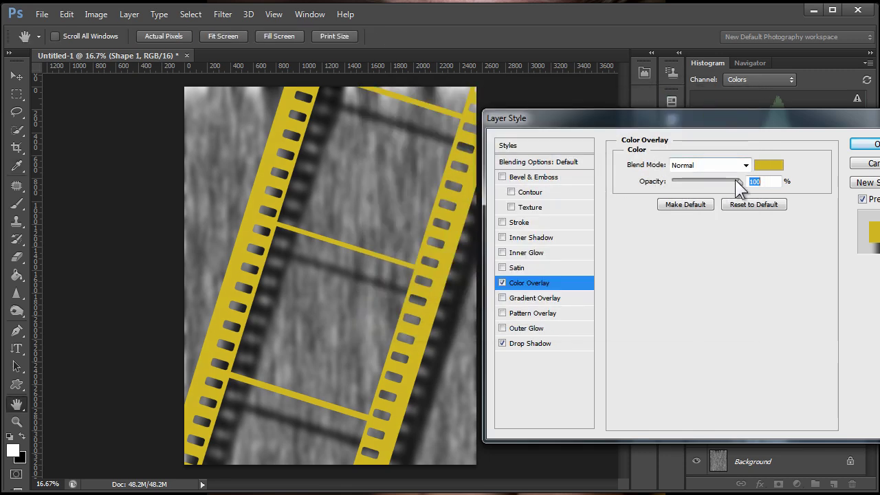
{"action": "left_click_drag", "start_coordinate": [733, 181], "coordinate": [706, 182]}
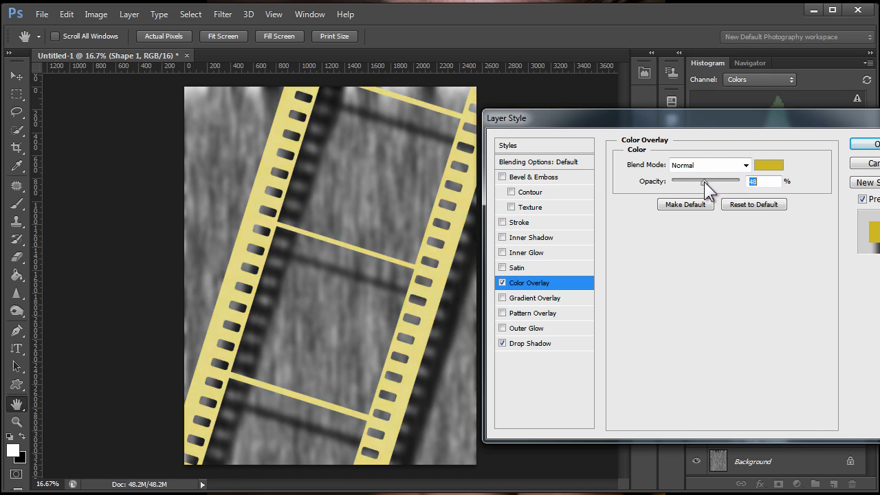
Change the filmstrip's overlay color to a dark orange-brown with hue 37° and set its opacity to 73%
{"action": "left_click", "coordinate": [767, 167]}
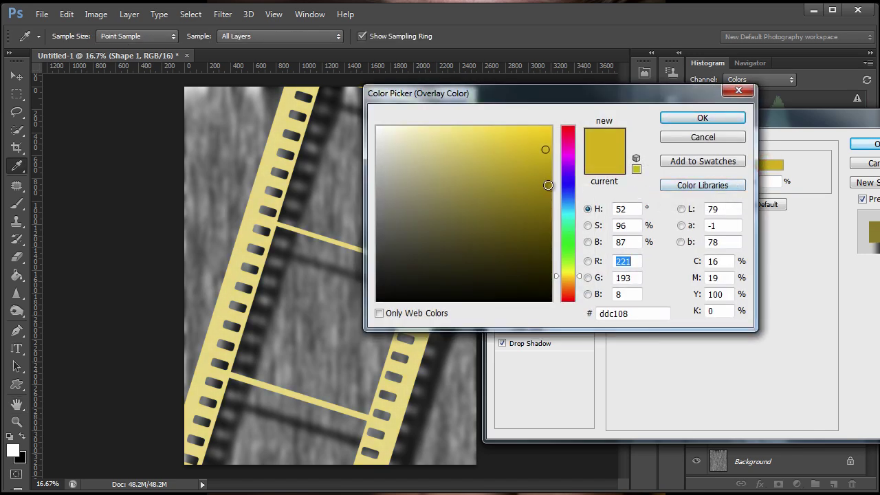
{"action": "left_click_drag", "start_coordinate": [568, 279], "coordinate": [569, 283]}
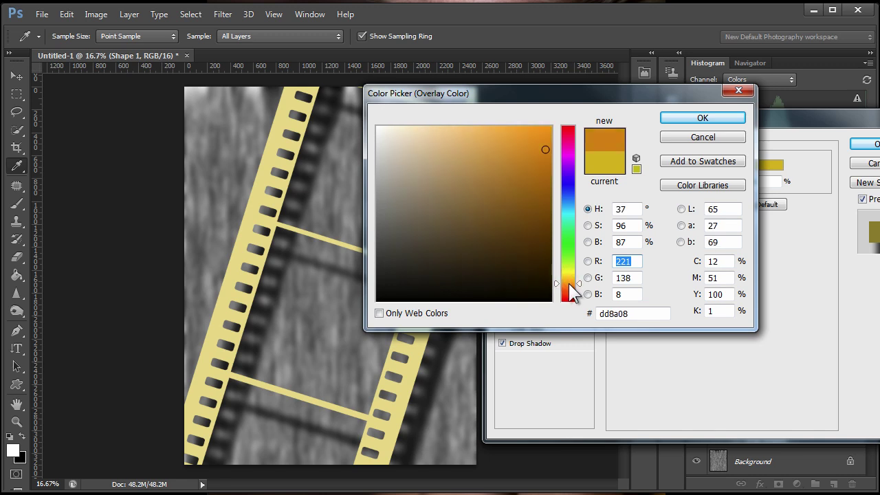
{"action": "mouse_move", "coordinate": [548, 151]}
{"action": "left_mouse_down"}
{"action": "mouse_move", "coordinate": [549, 195]}
{"action": "mouse_move", "coordinate": [553, 180]}
{"action": "left_mouse_up"}
{"action": "left_click", "coordinate": [699, 118]}
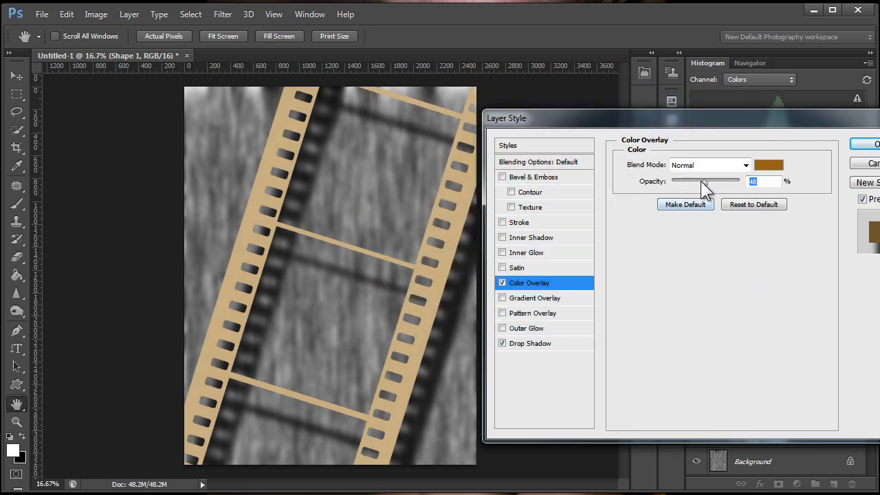
{"action": "left_click_drag", "start_coordinate": [702, 181], "coordinate": [724, 185]}
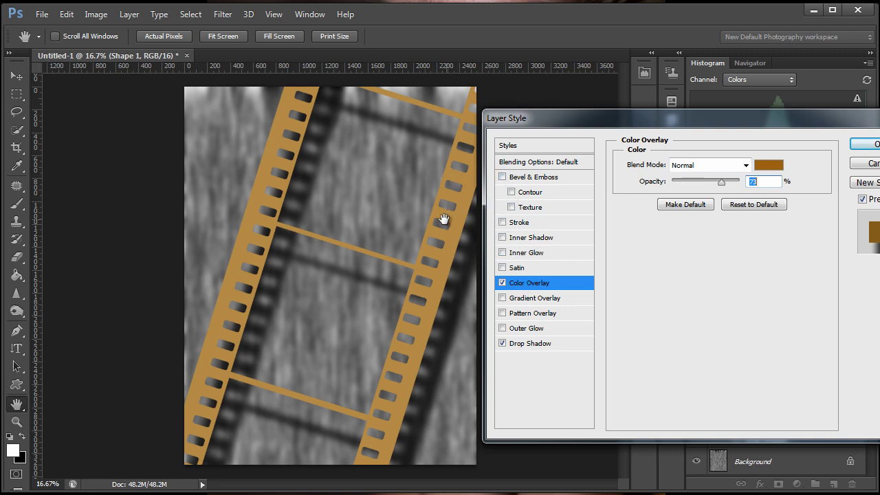
Enable Bevel & Emboss with its Contour option on the filmstrip shape, comparing the look with and without the bevel
{"action": "left_click", "coordinate": [502, 177]}
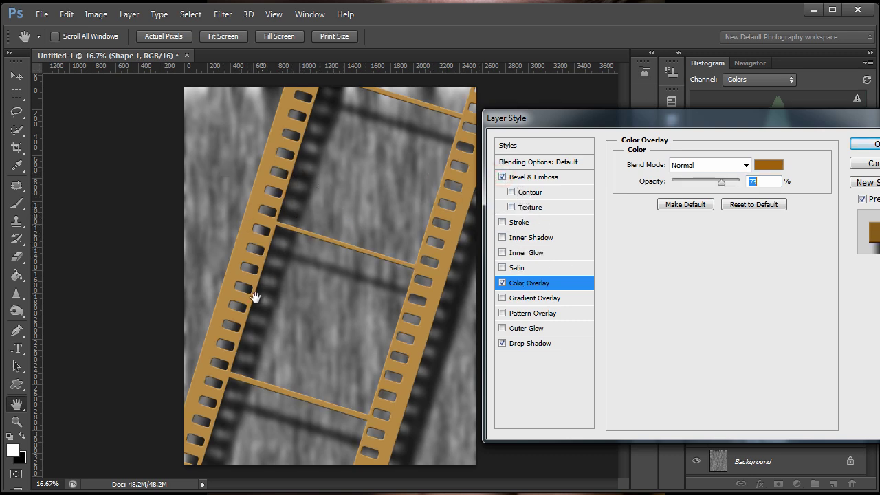
{"action": "left_click", "coordinate": [502, 177]}
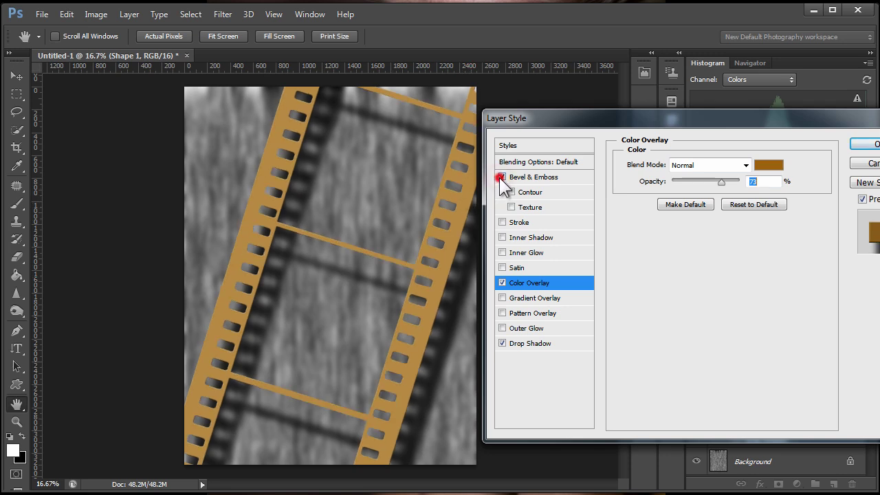
{"action": "left_click", "coordinate": [502, 176]}
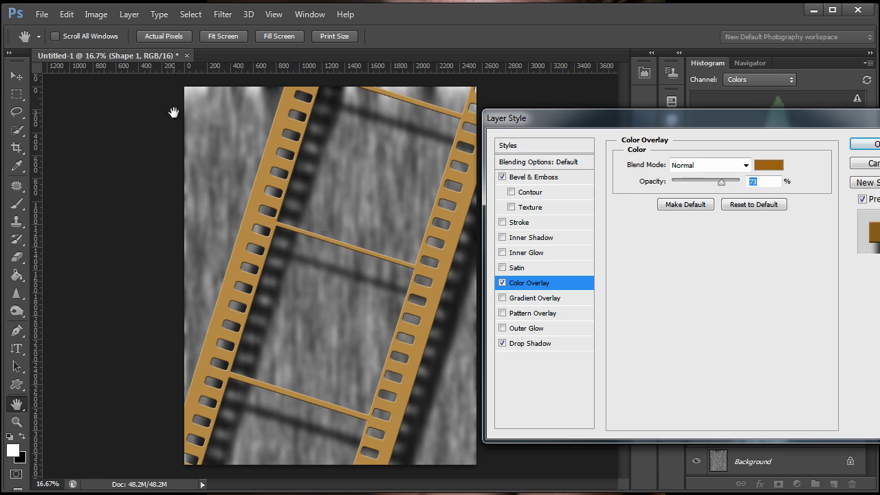
{"action": "left_click", "coordinate": [511, 193]}
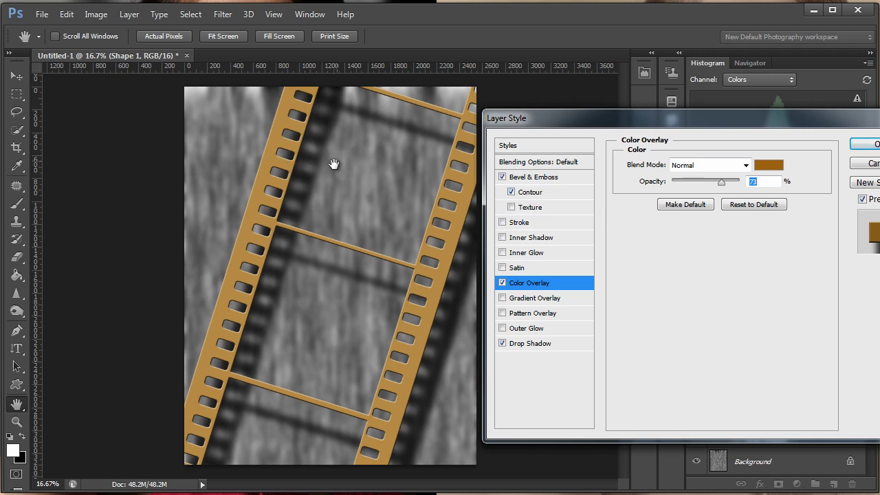
Enable Texture under Bevel & Emboss for the filmstrip and append the Grayscale Paper pattern set to the available patterns
{"action": "left_click", "coordinate": [512, 207]}
{"action": "left_click", "coordinate": [529, 207]}
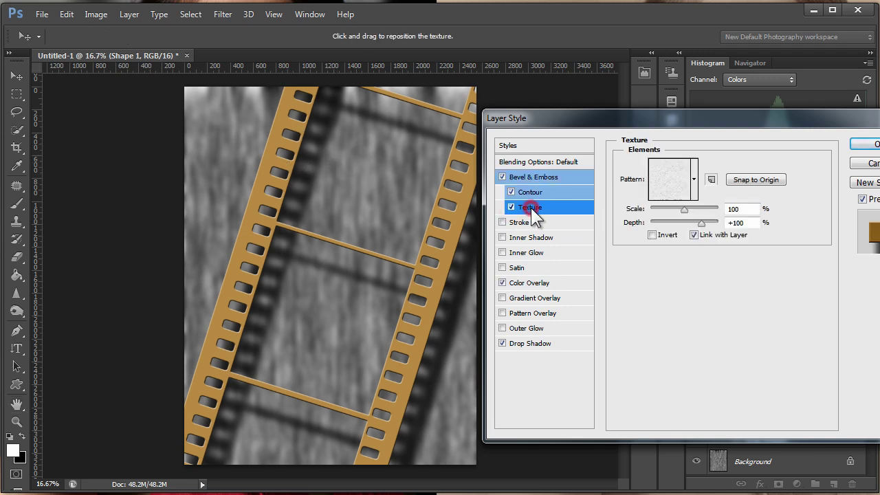
{"action": "left_click", "coordinate": [693, 178]}
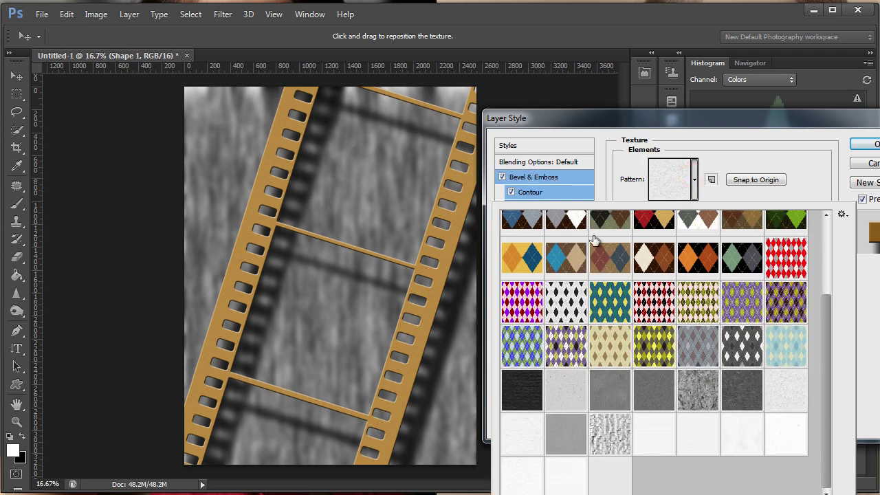
{"action": "left_click_drag", "start_coordinate": [826, 353], "coordinate": [830, 365]}
{"action": "left_click", "coordinate": [842, 216]}
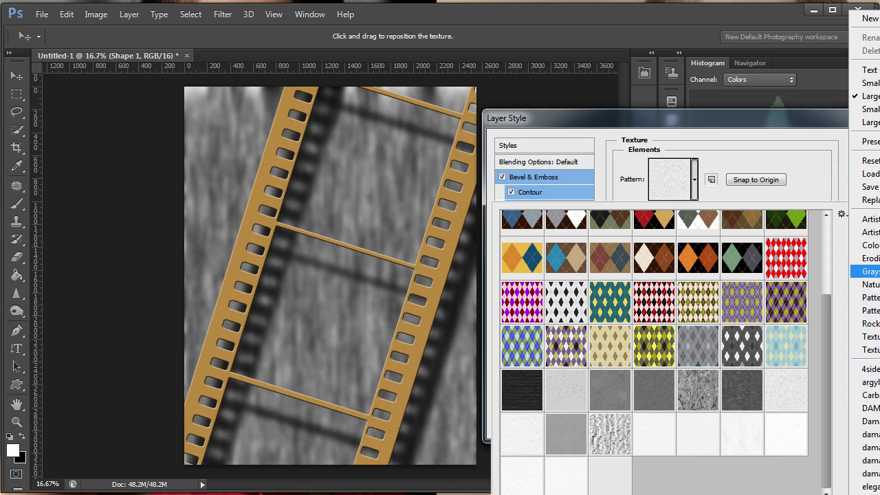
{"action": "left_click", "coordinate": [868, 271]}
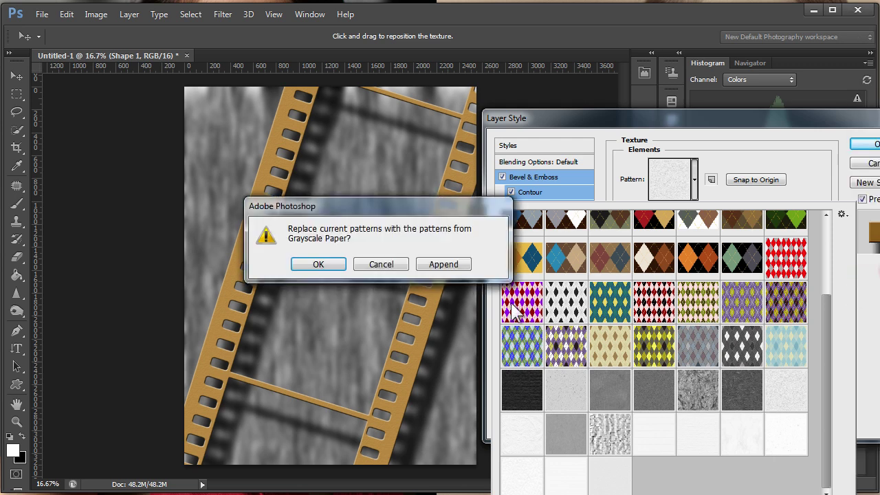
{"action": "left_click", "coordinate": [453, 270]}
{"action": "left_click_drag", "start_coordinate": [830, 359], "coordinate": [830, 376]}
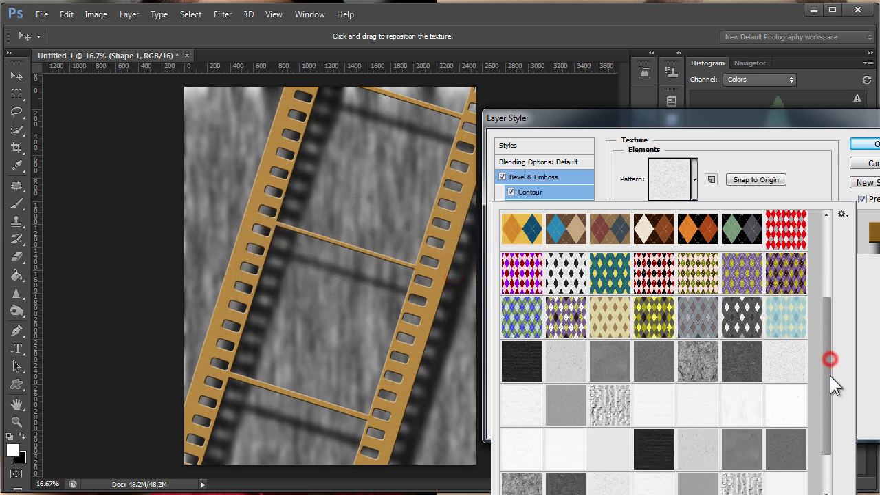
Try several grey paper patterns as the filmstrip's bevel texture, choose the coarse mottled grey one, and apply the layer style
{"action": "left_click", "coordinate": [698, 366]}
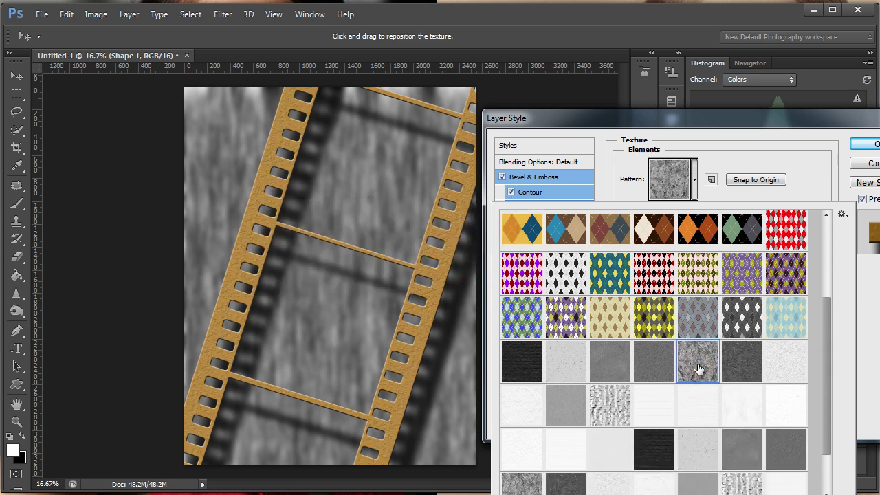
{"action": "left_click", "coordinate": [733, 372]}
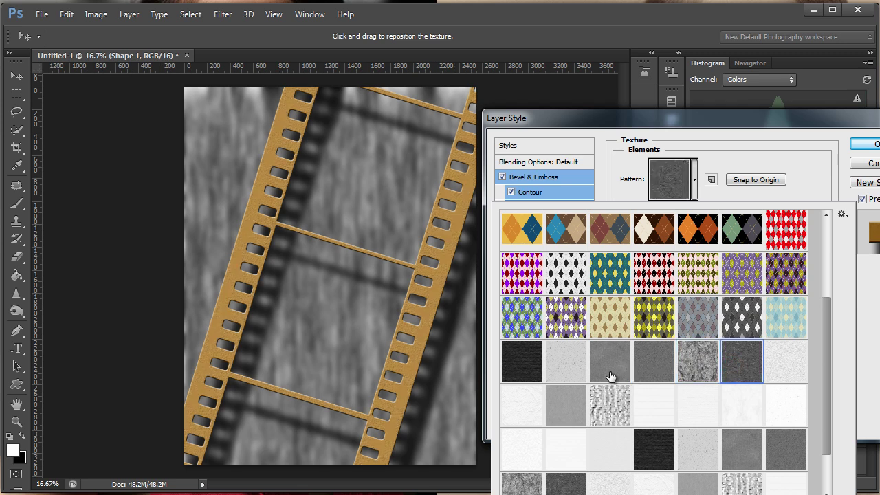
{"action": "left_click", "coordinate": [644, 363]}
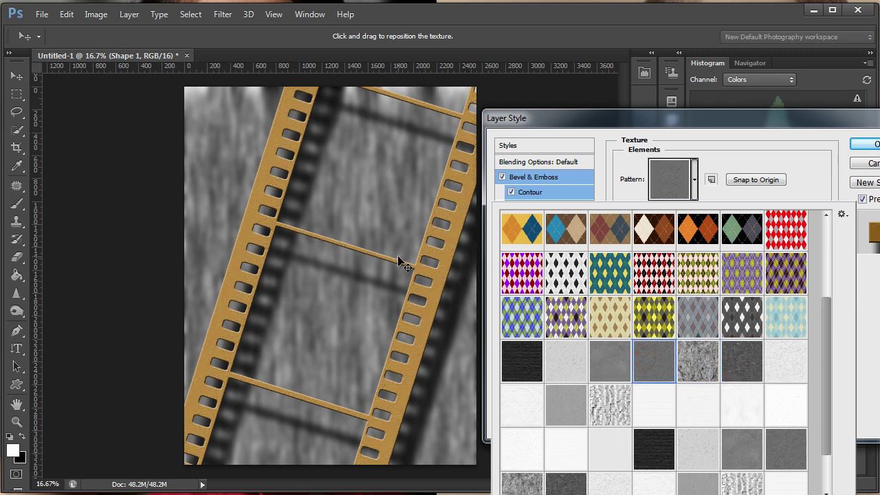
{"action": "left_click", "coordinate": [609, 360]}
{"action": "left_click", "coordinate": [679, 362]}
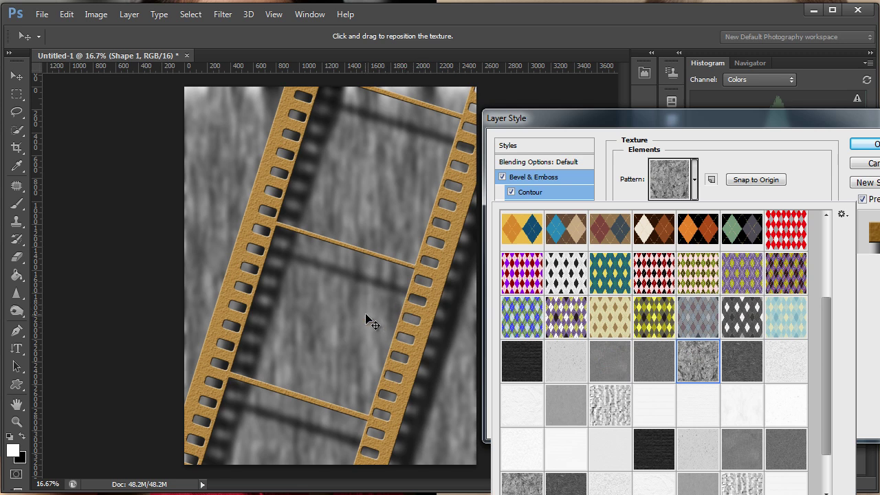
{"action": "left_click", "coordinate": [732, 364]}
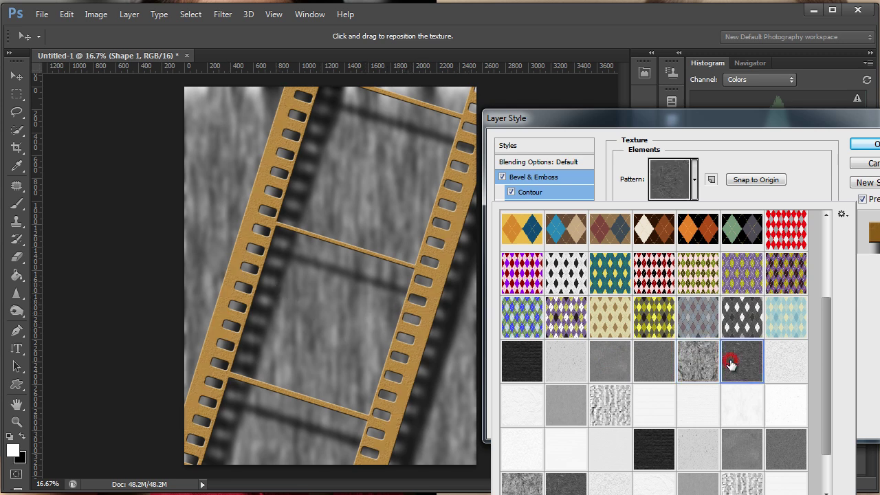
{"action": "left_click", "coordinate": [708, 363]}
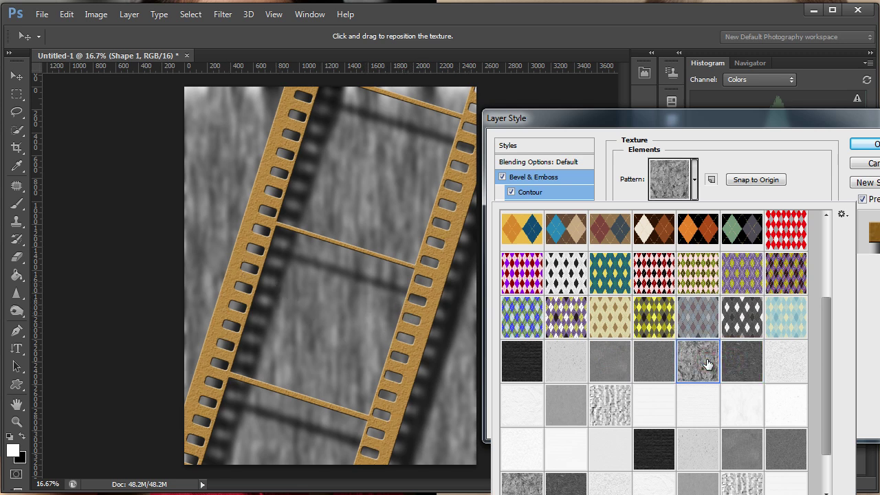
{"action": "double_click", "coordinate": [708, 361]}
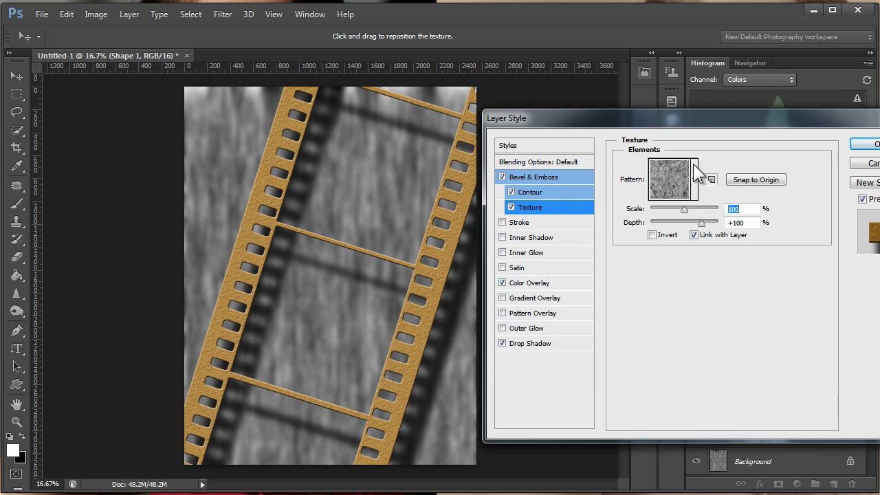
{"action": "left_click", "coordinate": [864, 145]}
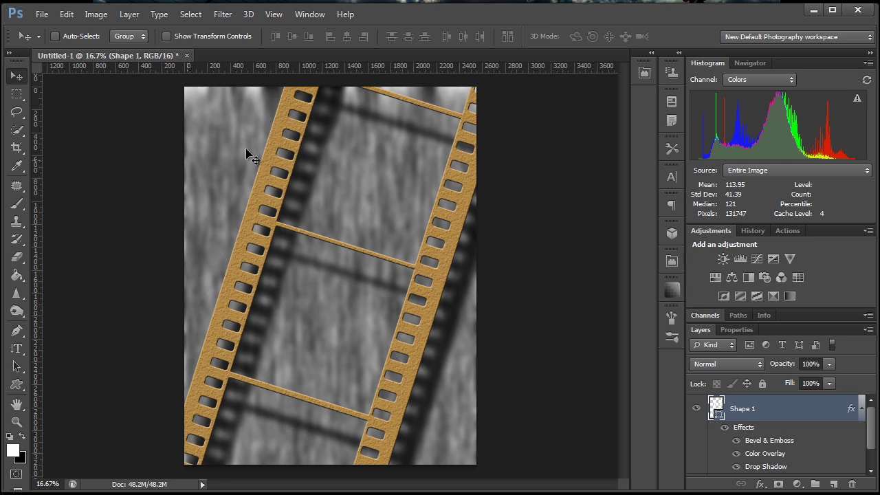
Add a new layer above the filmstrip shape and render Clouds on it
{"action": "left_click", "coordinate": [833, 485]}
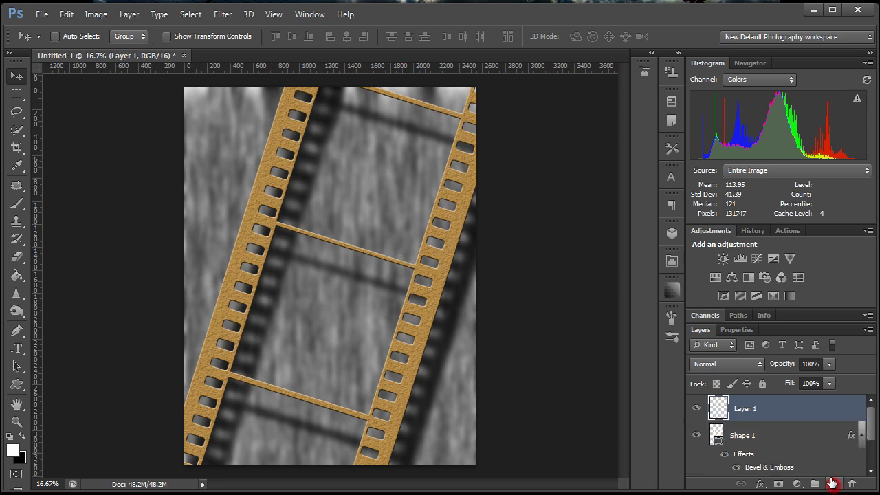
{"action": "left_click", "coordinate": [222, 15]}
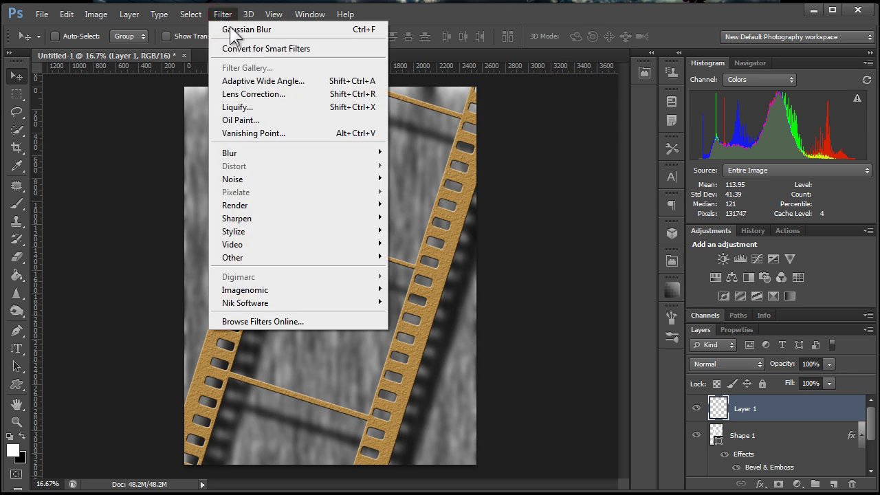
{"action": "mouse_move", "coordinate": [259, 236]}
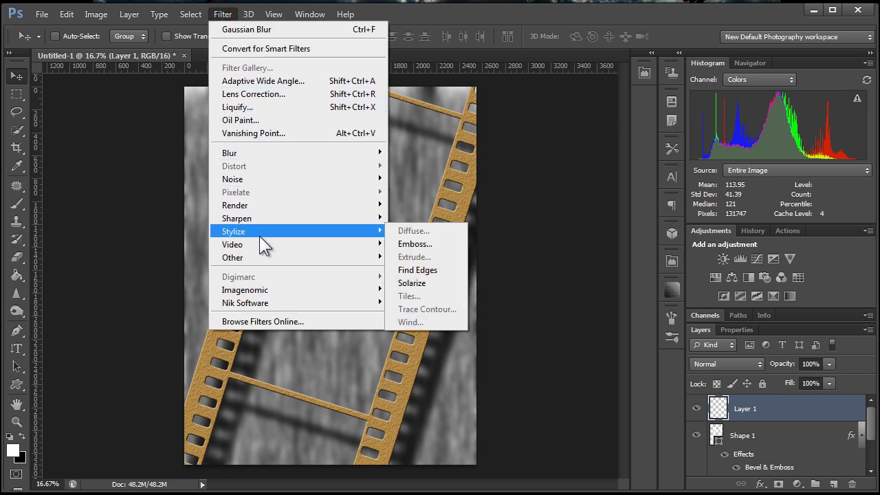
{"action": "mouse_move", "coordinate": [238, 211]}
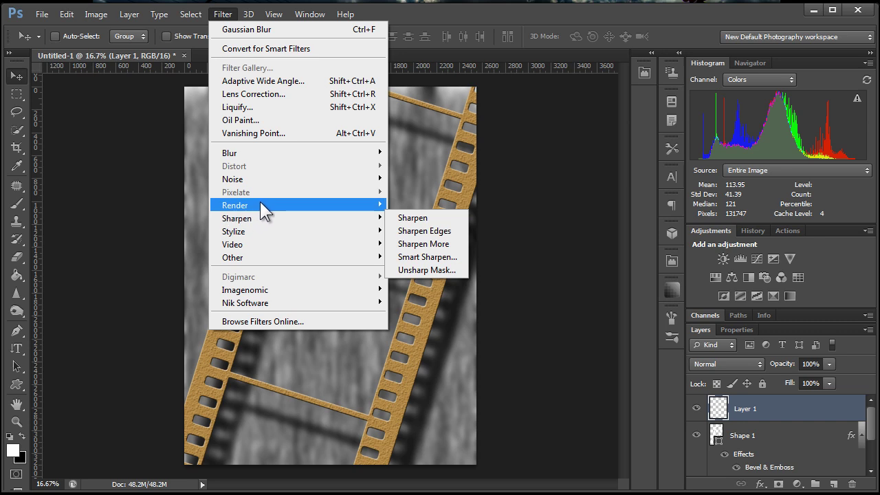
{"action": "left_click", "coordinate": [413, 205]}
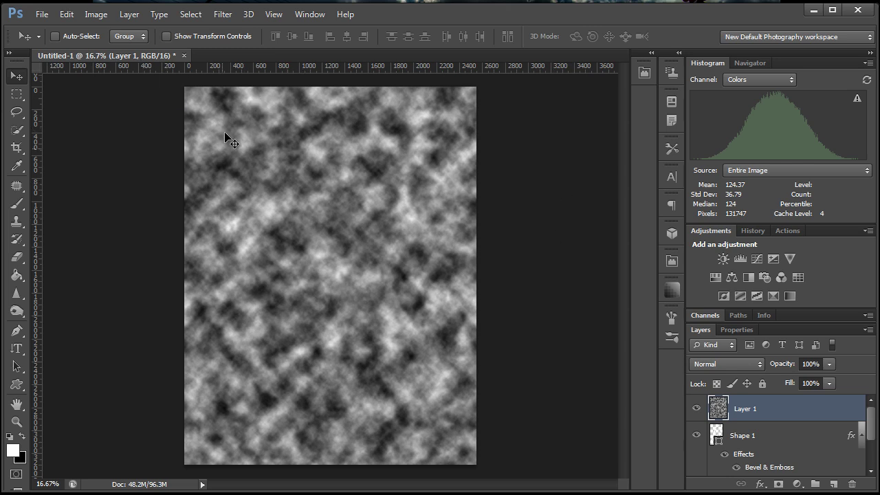
Lower the clouds layer's opacity to 29% and set its blend mode to Overlay
{"action": "left_click", "coordinate": [831, 364]}
{"action": "left_click_drag", "start_coordinate": [827, 378], "coordinate": [780, 376]}
{"action": "left_click", "coordinate": [760, 363]}
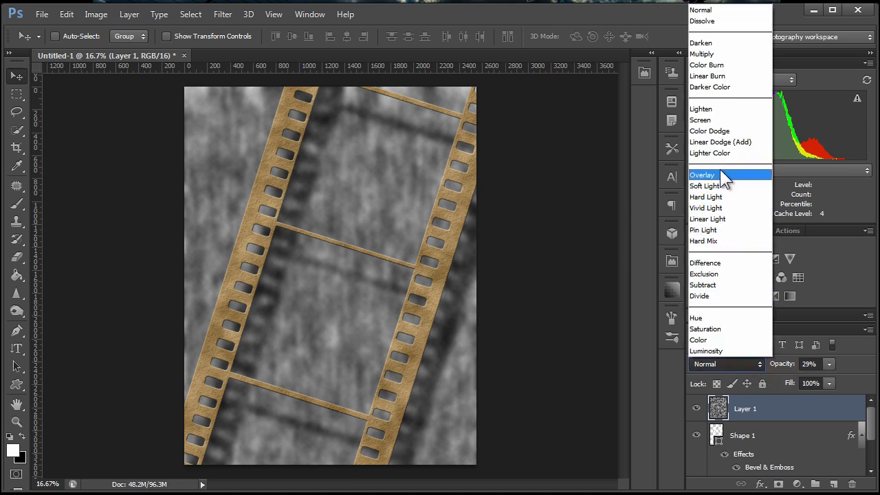
{"action": "left_click", "coordinate": [720, 175]}
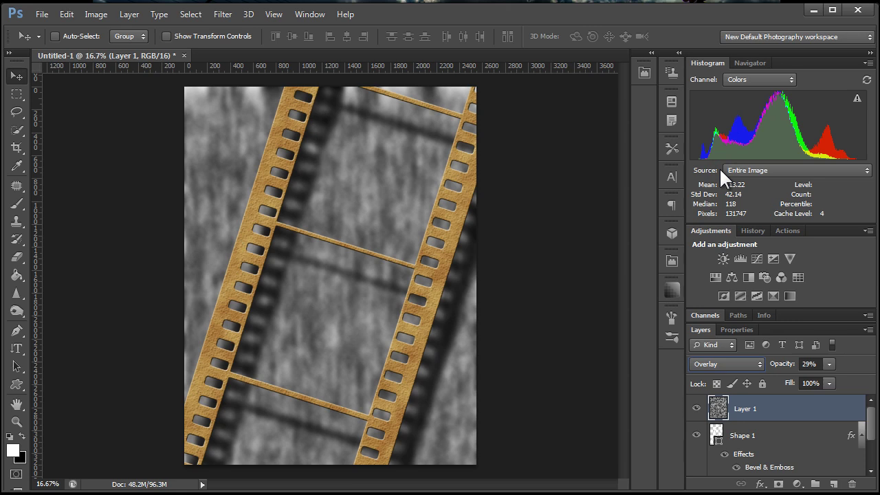
Try the contrast blend modes from Overlay through Hard Mix on the clouds layer and compare their effect on the composition
{"action": "key", "text": "Down"}
{"action": "key", "text": "Down"}
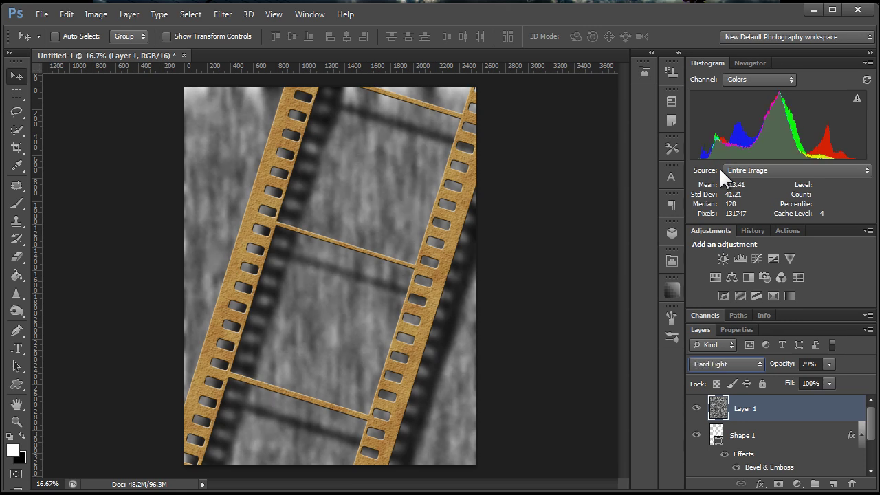
{"action": "key", "text": "Down"}
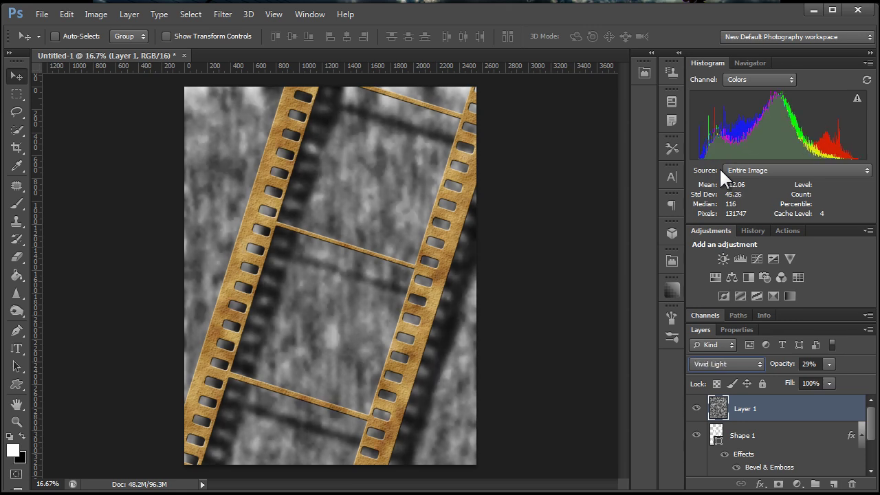
{"action": "key", "text": "Down"}
{"action": "key", "text": "Down"}
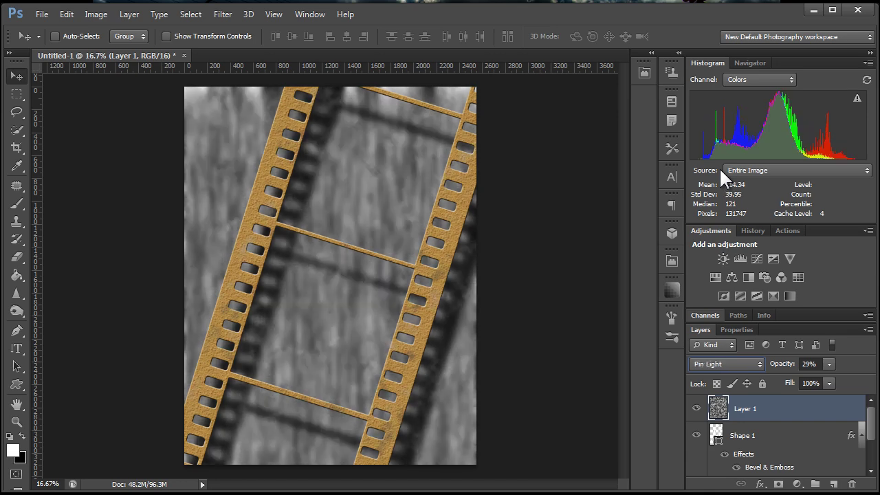
{"action": "key", "text": "Down"}
{"action": "key", "text": "Up"}
{"action": "key", "text": "Up"}
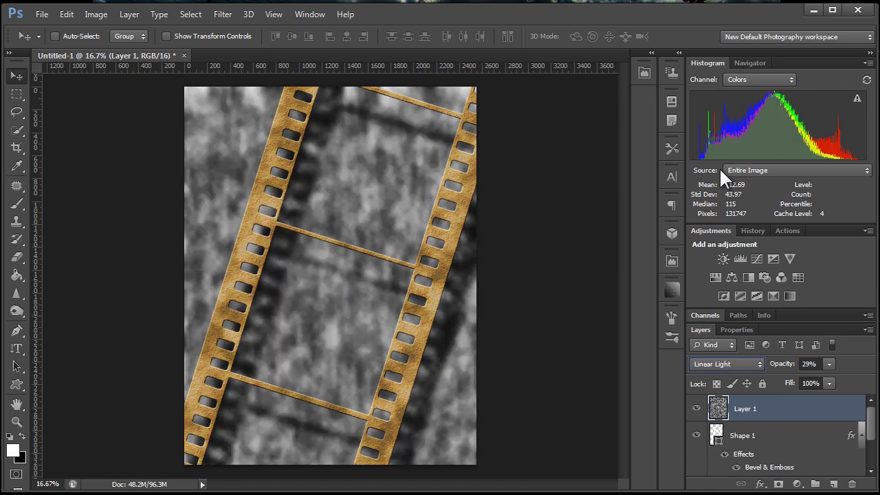
{"action": "key", "text": "Up"}
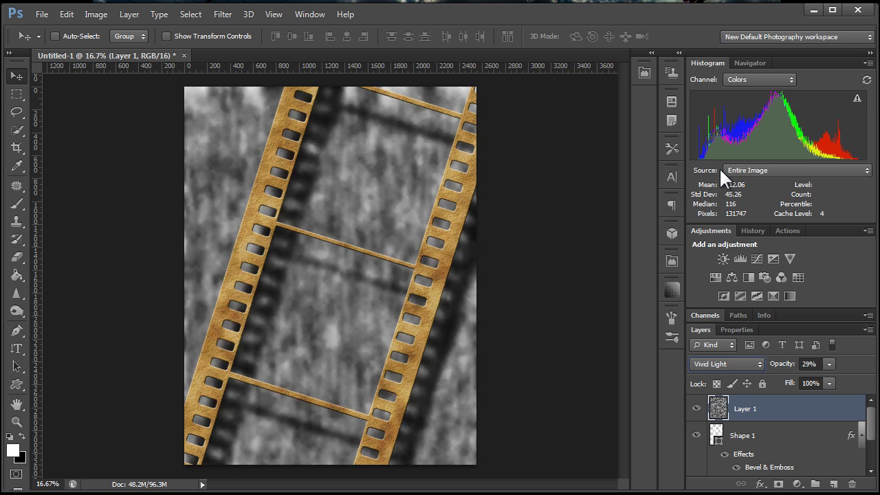
{"action": "key", "text": "Up"}
{"action": "key", "text": "Up"}
{"action": "key", "text": "Up"}
{"action": "key", "text": "Down"}
{"action": "key", "text": "Down"}
{"action": "key", "text": "Down"}
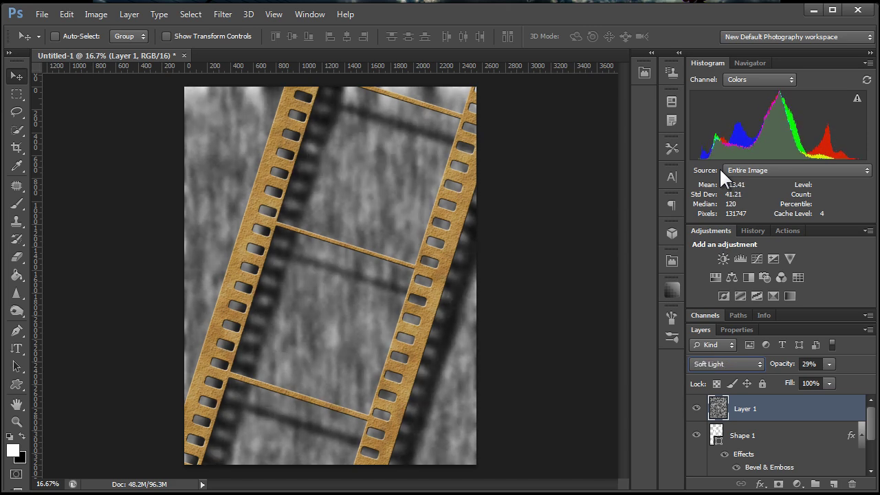
{"action": "key", "text": "Down"}
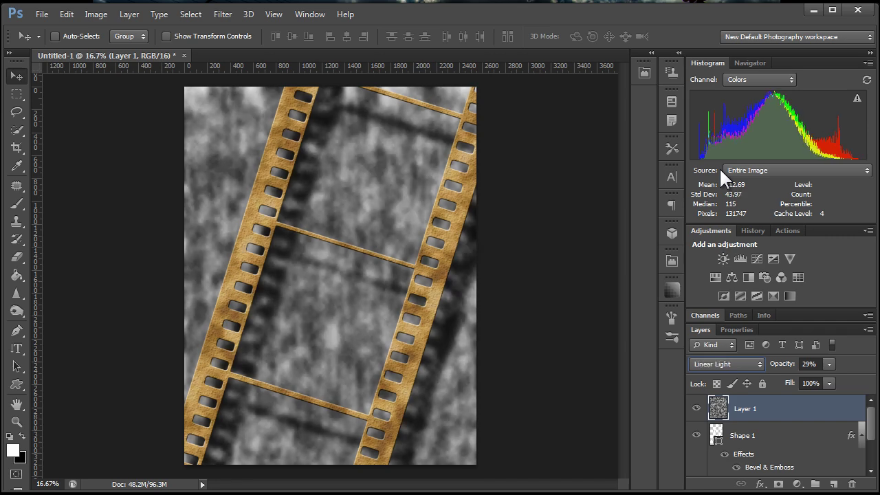
{"action": "key", "text": "Down"}
{"action": "key", "text": "Down"}
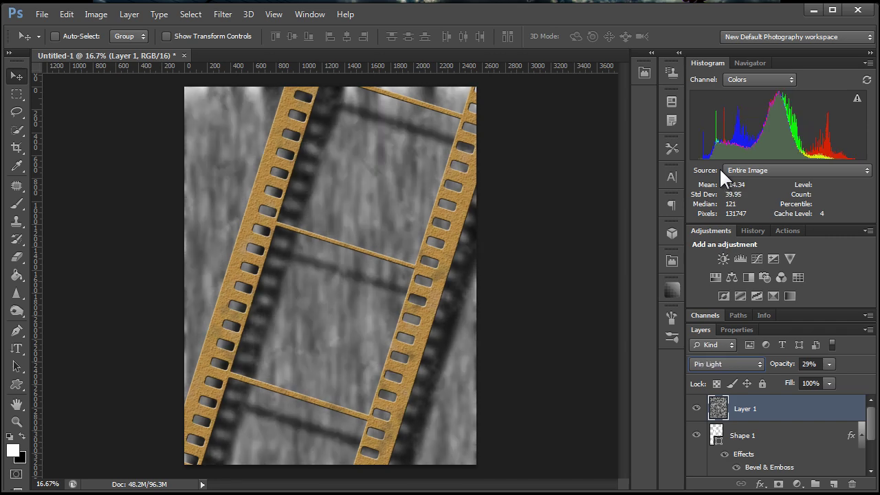
Set the clouds layer's blend mode to Color Burn and readjust its opacity, trying stronger and weaker levels
{"action": "left_click", "coordinate": [760, 364]}
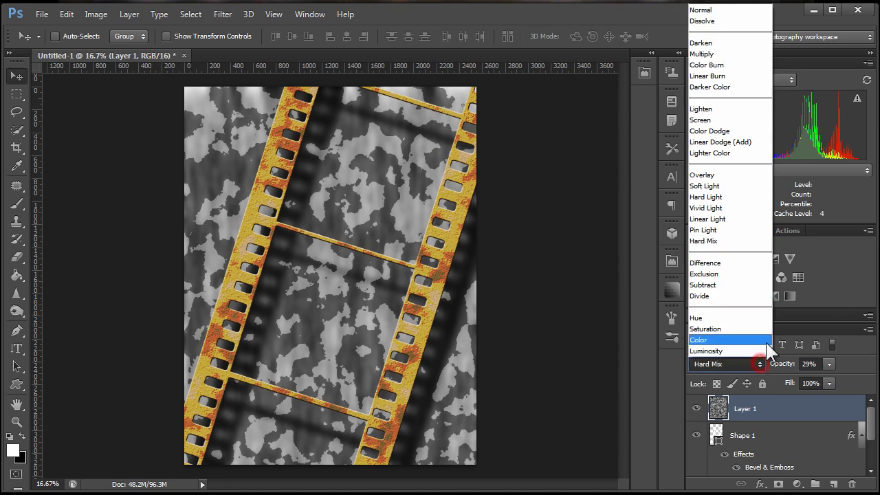
{"action": "left_click", "coordinate": [727, 52]}
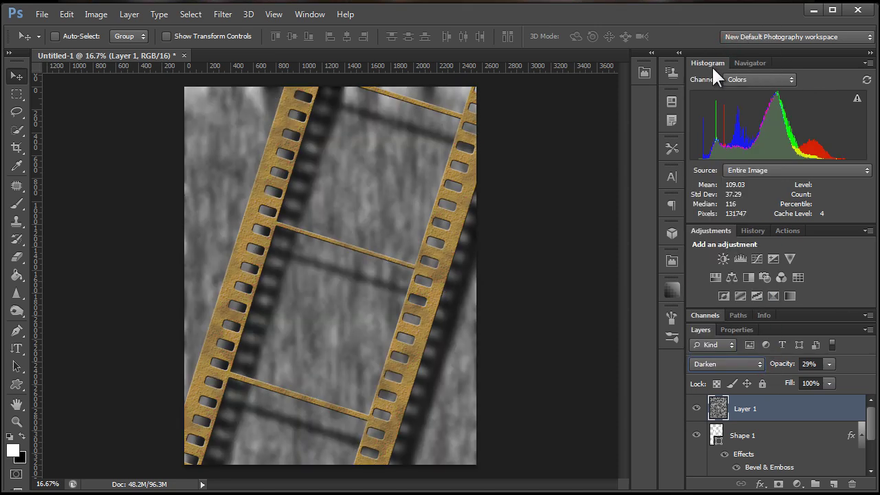
{"action": "key", "text": "Down"}
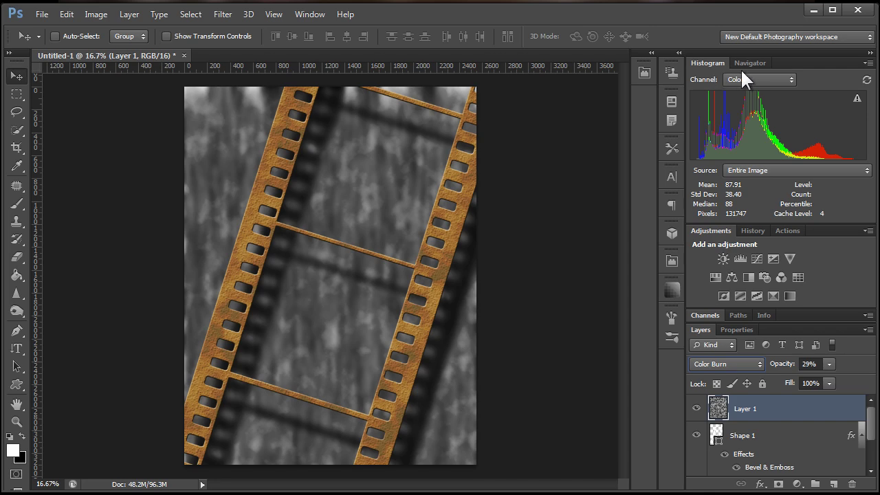
{"action": "left_click", "coordinate": [830, 363]}
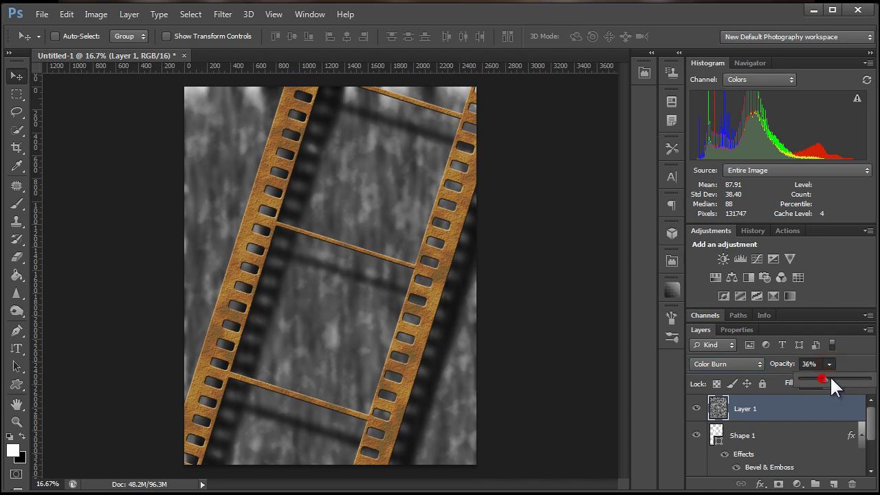
{"action": "left_click_drag", "start_coordinate": [832, 385], "coordinate": [870, 379]}
{"action": "left_click_drag", "start_coordinate": [809, 381], "coordinate": [815, 382]}
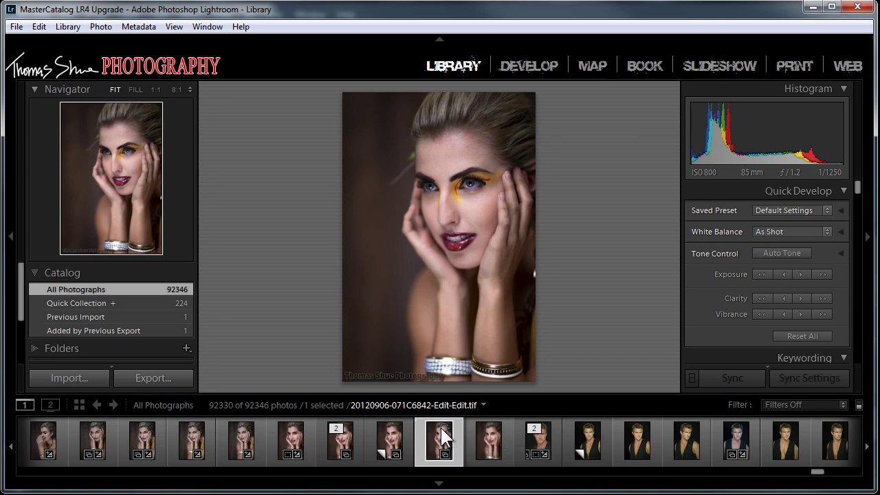
{"action": "key", "text": "ctrl+e"}
{"action": "left_click", "coordinate": [471, 285]}
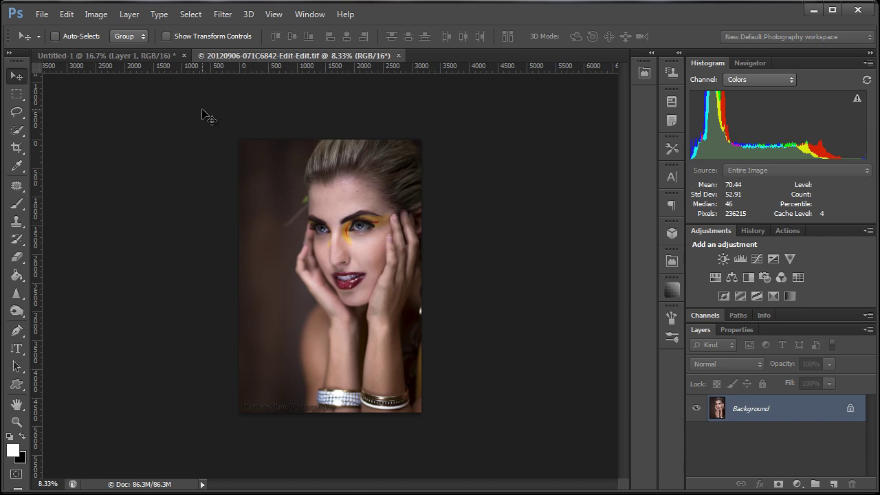
{"action": "key", "text": "ctrl+a"}
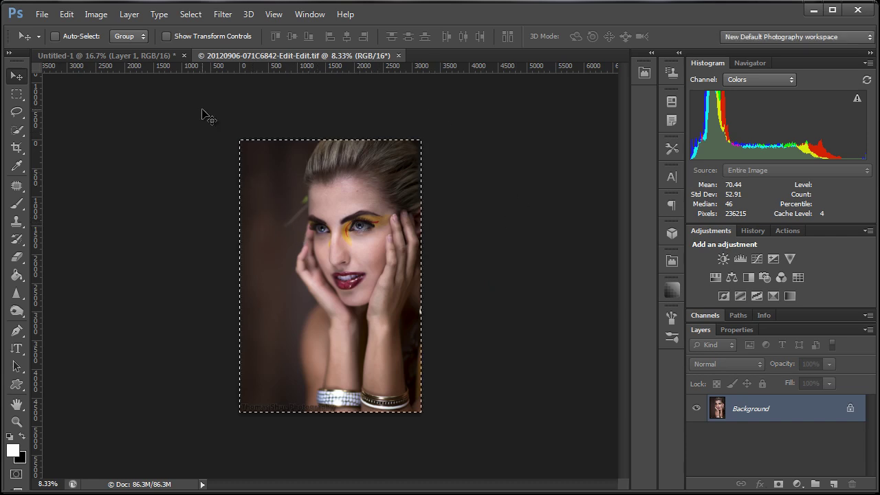
Add a new layer above the clouds layer in the Untitled-1 composition and paste the copied portrait into it
{"action": "left_click", "coordinate": [131, 56]}
{"action": "left_click", "coordinate": [832, 484]}
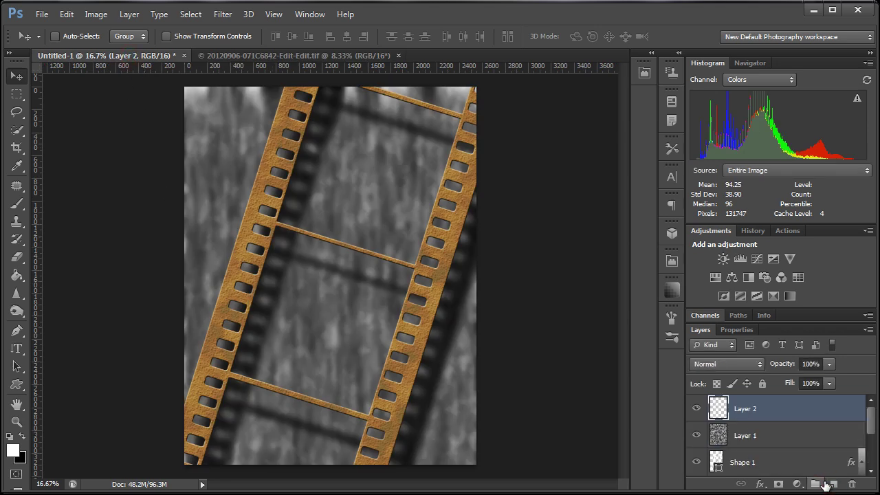
{"action": "key", "text": "ctrl+v"}
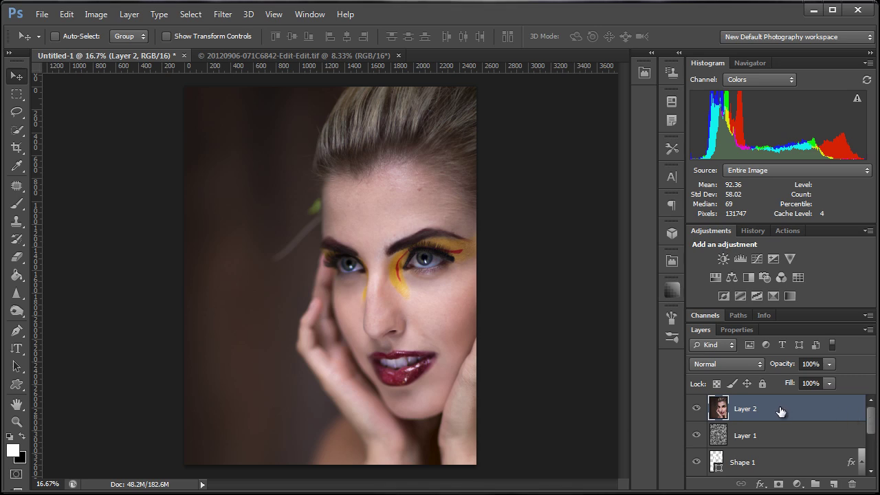
Reorder the portrait layer so it sits below the filmstrip shape and directly above the fiber background
{"action": "mouse_move", "coordinate": [870, 414]}
{"action": "left_mouse_down"}
{"action": "mouse_move", "coordinate": [873, 460]}
{"action": "mouse_move", "coordinate": [871, 422]}
{"action": "left_mouse_up"}
{"action": "scroll", "coordinate": [874, 441], "scroll_direction": "up", "scroll_amount": 1}
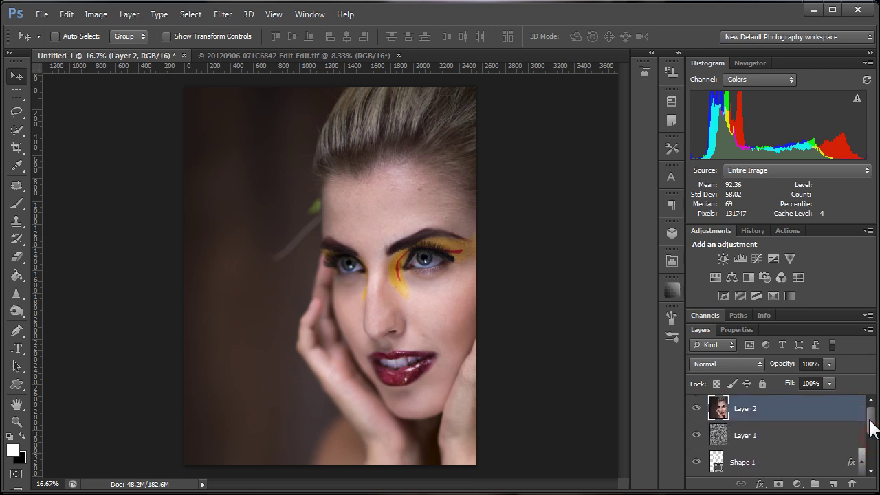
{"action": "left_click_drag", "start_coordinate": [797, 406], "coordinate": [791, 468]}
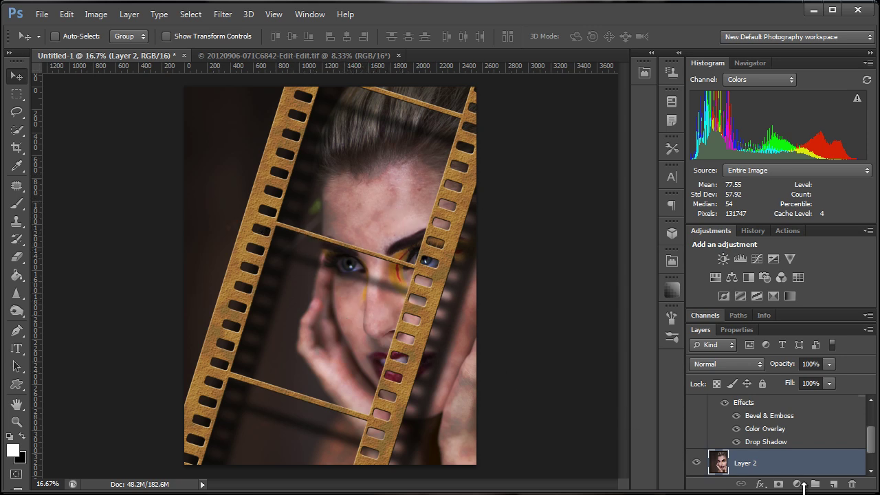
{"action": "mouse_move", "coordinate": [872, 444]}
{"action": "left_mouse_down"}
{"action": "mouse_move", "coordinate": [871, 413]}
{"action": "mouse_move", "coordinate": [872, 436]}
{"action": "left_mouse_up"}
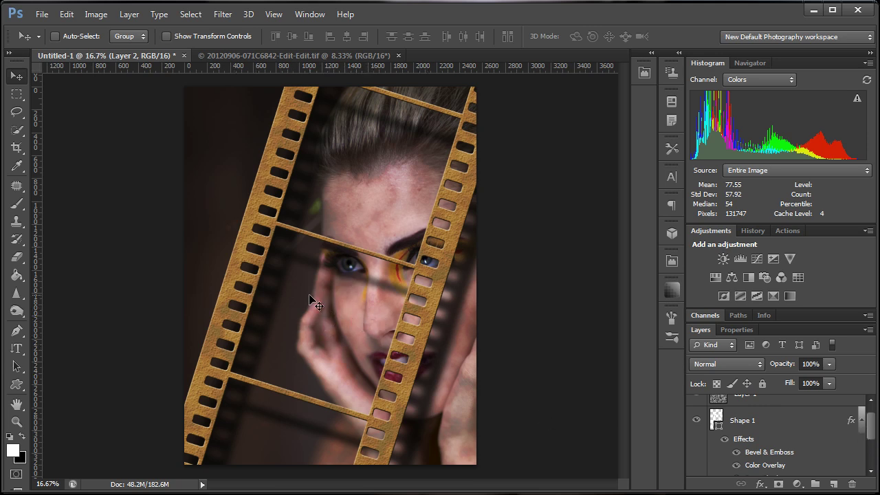
Free-transform the portrait, scaling it down to about 40.7% and moving it over the filmstrip's middle frame
{"action": "left_click_drag", "start_coordinate": [349, 319], "coordinate": [318, 312]}
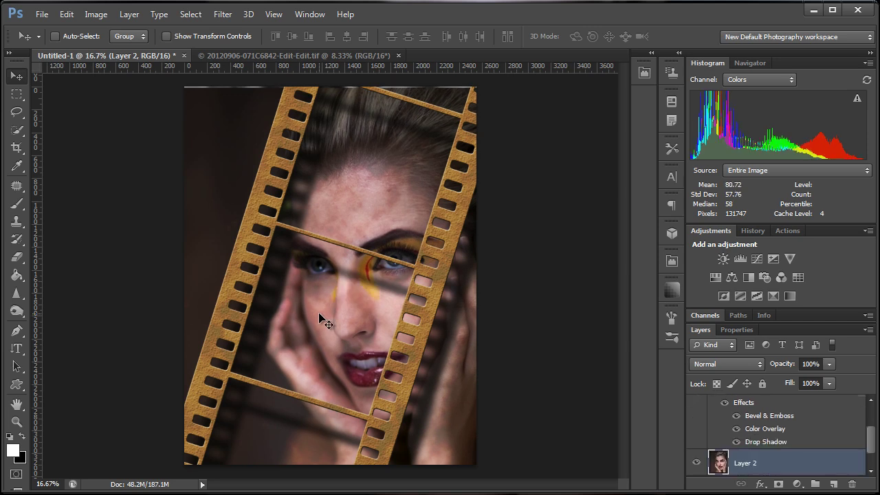
{"action": "key", "text": "ctrl+t"}
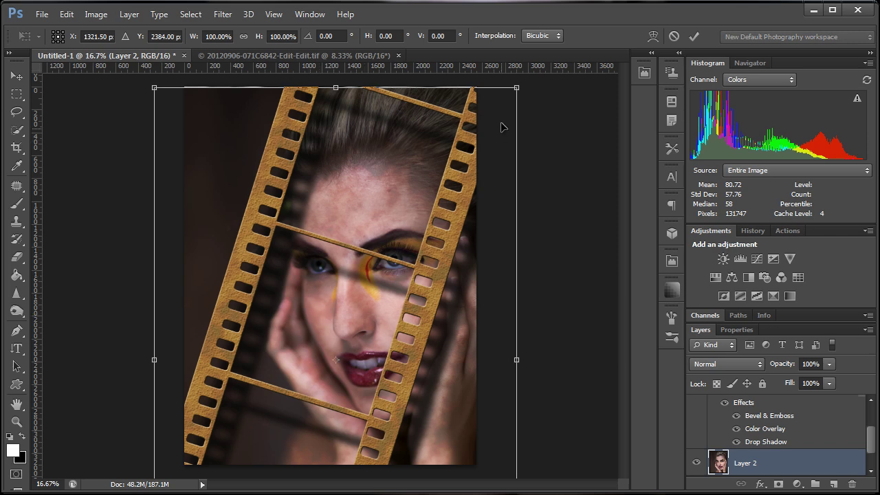
{"action": "left_click_drag", "start_coordinate": [517, 88], "coordinate": [388, 281]}
{"action": "left_click_drag", "start_coordinate": [310, 340], "coordinate": [382, 197]}
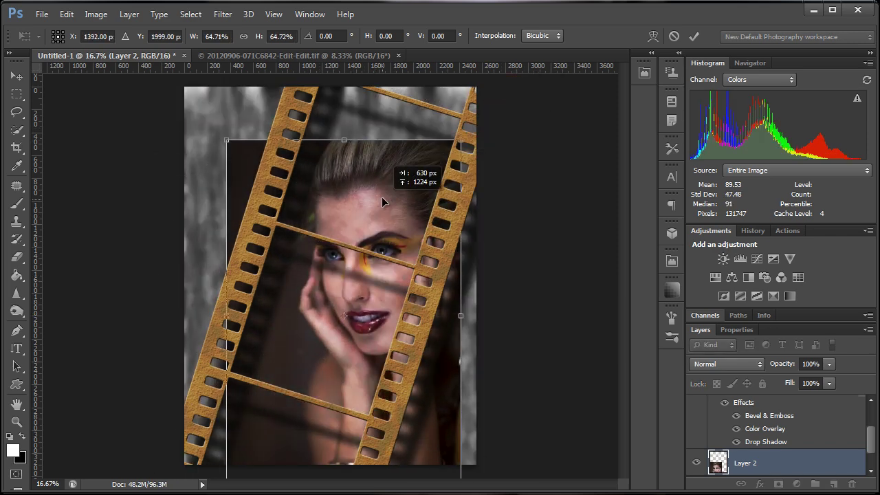
{"action": "left_click_drag", "start_coordinate": [456, 142], "coordinate": [363, 271]}
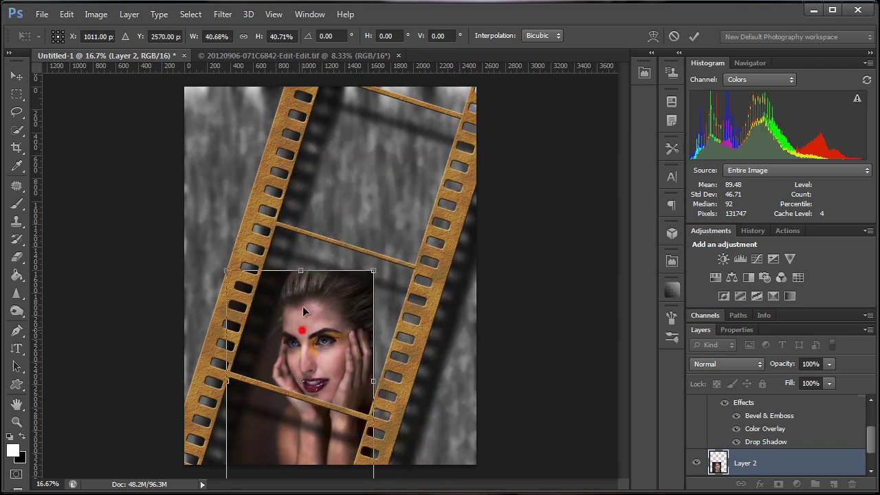
{"action": "left_click_drag", "start_coordinate": [300, 327], "coordinate": [316, 251]}
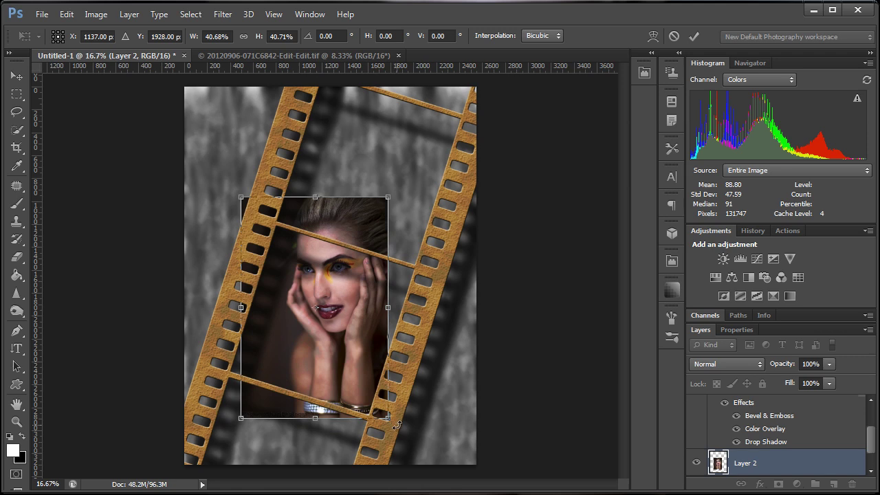
Rotate the portrait about 16.7° to match the filmstrip's slant and shift it down into the middle frame
{"action": "left_click_drag", "start_coordinate": [389, 426], "coordinate": [368, 433]}
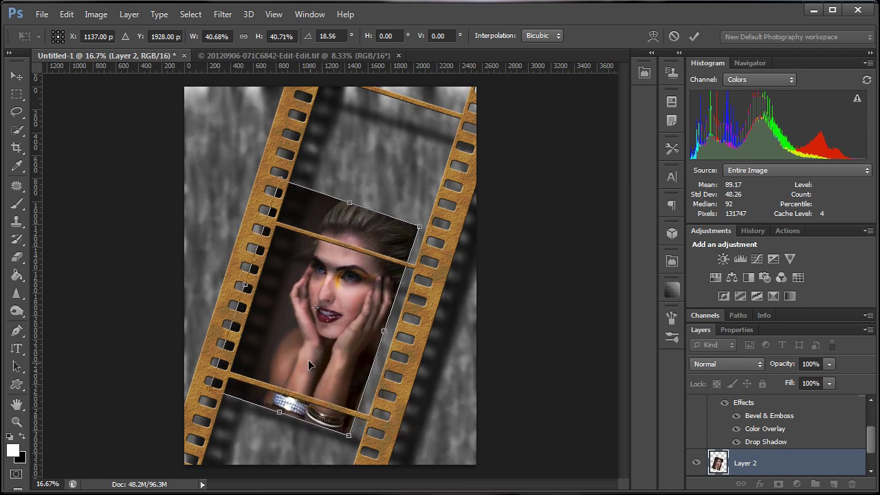
{"action": "left_click_drag", "start_coordinate": [309, 350], "coordinate": [306, 372]}
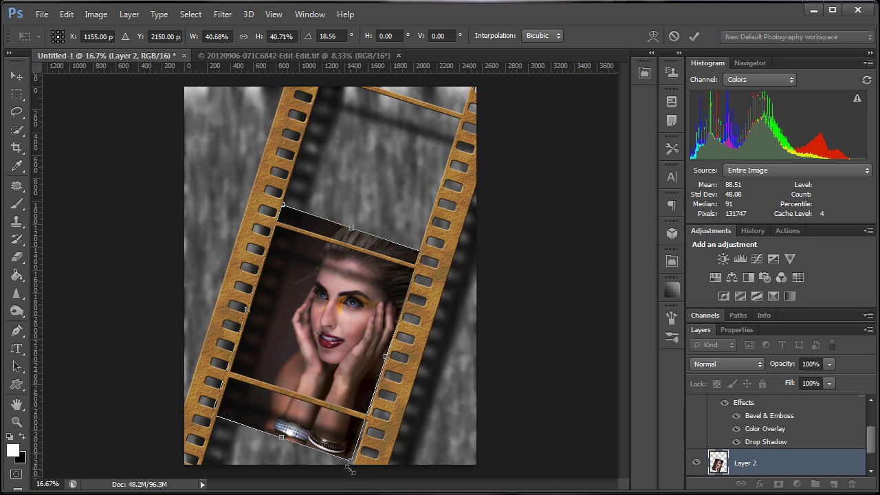
{"action": "left_click_drag", "start_coordinate": [365, 464], "coordinate": [385, 446]}
{"action": "left_click_drag", "start_coordinate": [319, 363], "coordinate": [316, 375]}
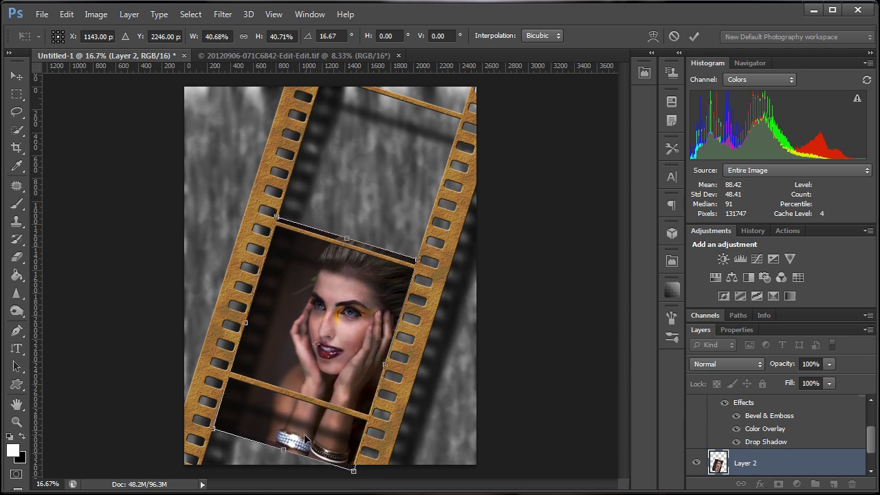
Enlarge the portrait to about 41.4%, fine-tune its fit in the middle frame and apply the transformation
{"action": "left_click_drag", "start_coordinate": [282, 452], "coordinate": [286, 444]}
{"action": "key", "text": "ctrl+z"}
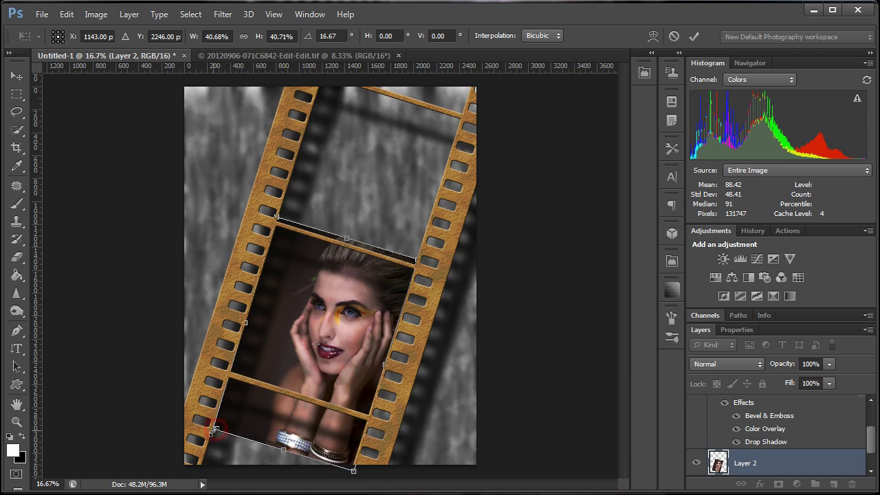
{"action": "left_click_drag", "start_coordinate": [215, 430], "coordinate": [228, 374]}
{"action": "left_click_drag", "start_coordinate": [287, 369], "coordinate": [281, 375]}
{"action": "left_click_drag", "start_coordinate": [350, 467], "coordinate": [359, 477]}
{"action": "left_click_drag", "start_coordinate": [320, 366], "coordinate": [320, 365]}
{"action": "key", "text": "Return"}
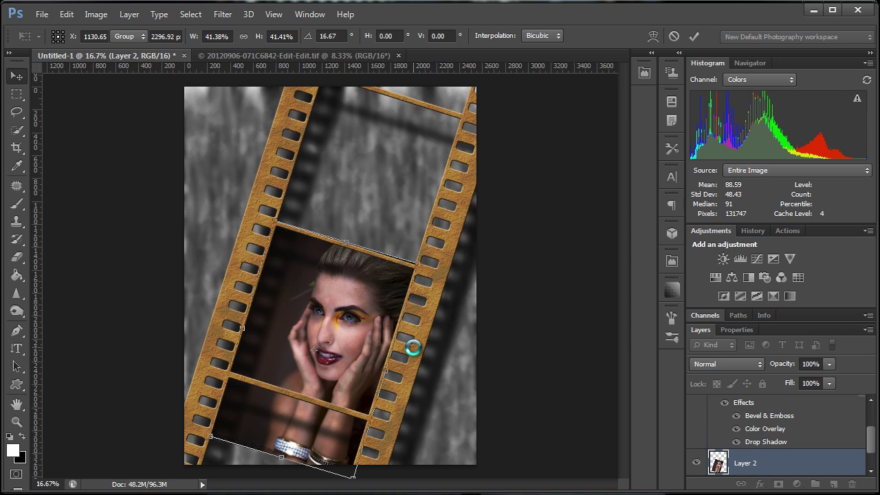
Add a black layer mask to the portrait layer to hide it completely and make the mask active
{"action": "left_click_drag", "start_coordinate": [875, 433], "coordinate": [874, 448]}
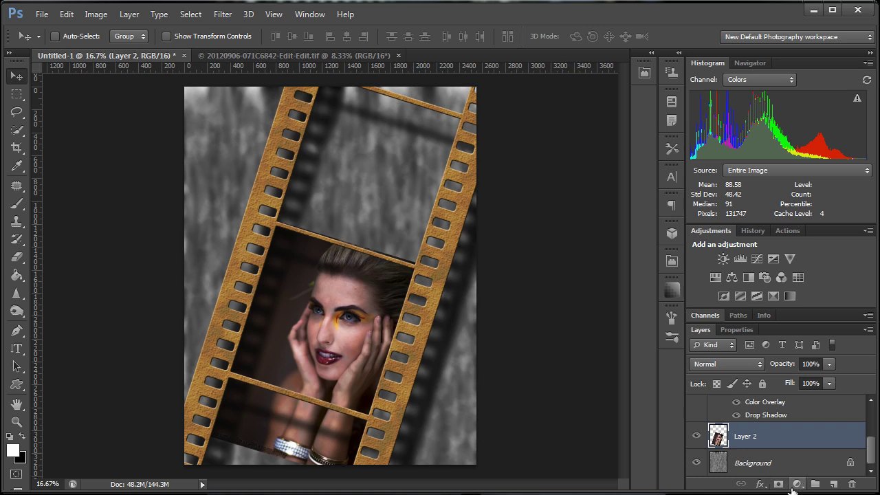
{"action": "left_click", "coordinate": [782, 486], "text": "alt"}
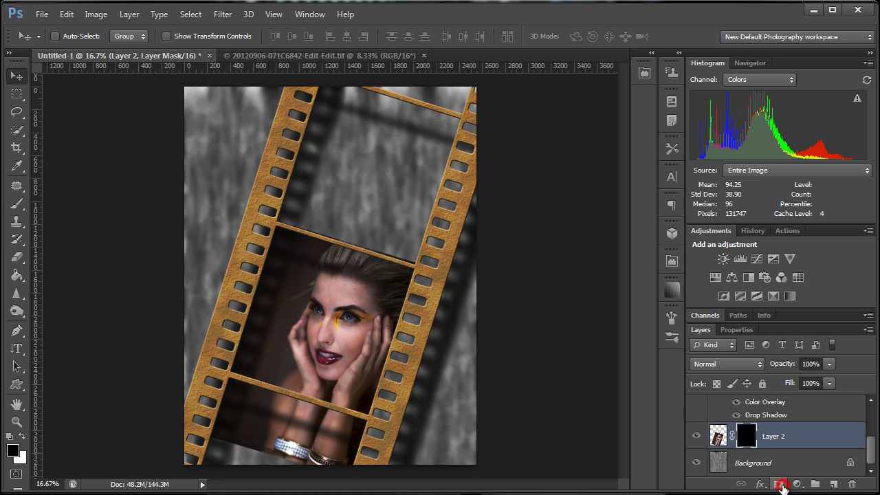
{"action": "left_click", "coordinate": [747, 436]}
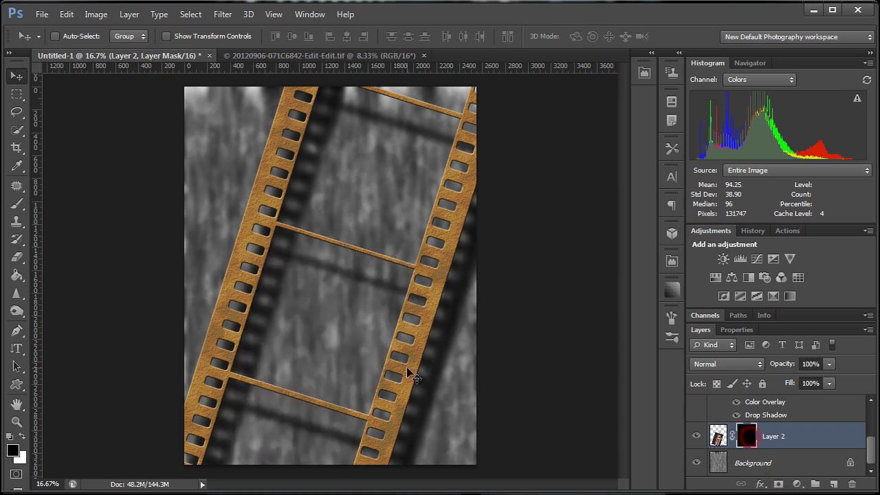
{"action": "left_click", "coordinate": [16, 130]}
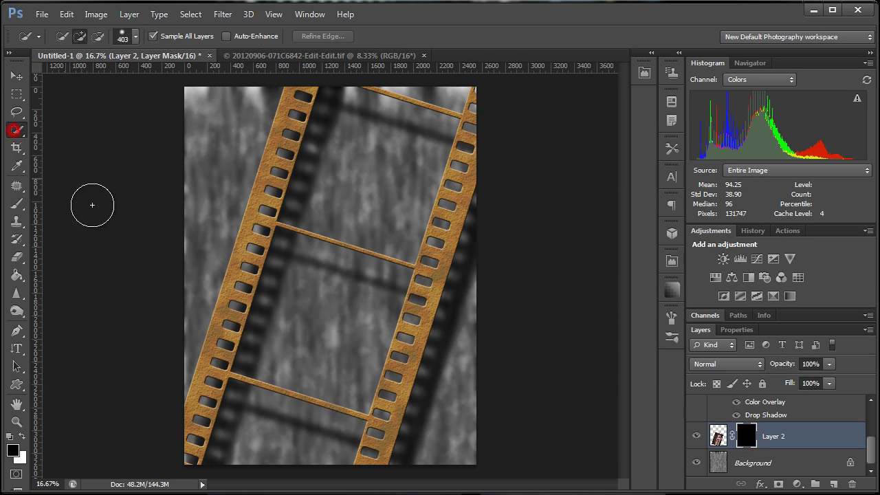
{"action": "left_click", "coordinate": [281, 244]}
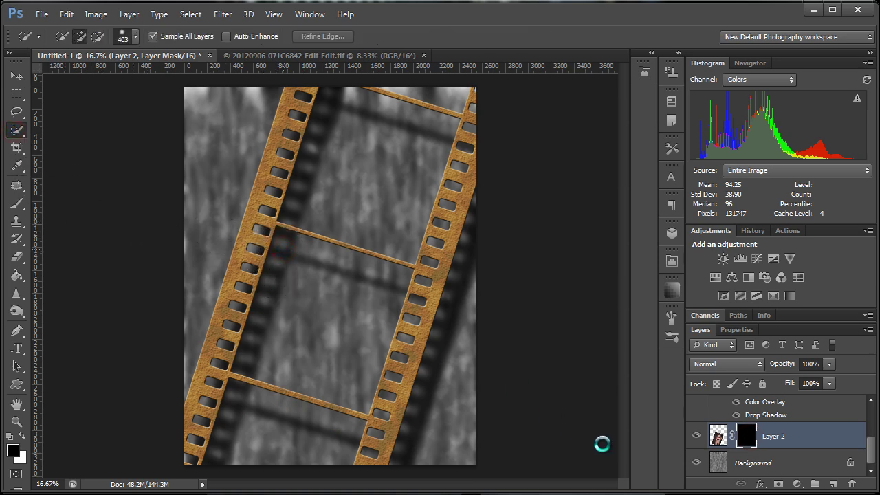
{"action": "key", "text": "ctrl+d"}
Paint white on the portrait's mask with the Brush, enlarged to 679, to reveal the photo inside the middle frame
{"action": "left_click", "coordinate": [17, 203]}
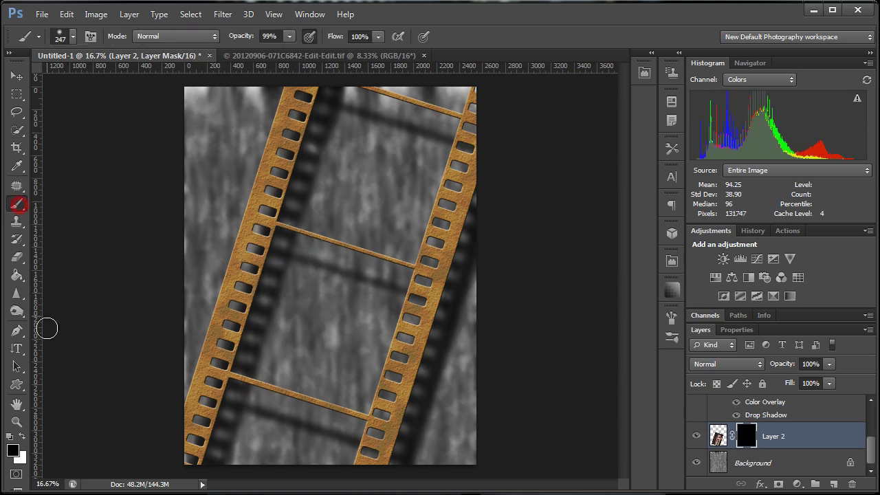
{"action": "left_click", "coordinate": [22, 436]}
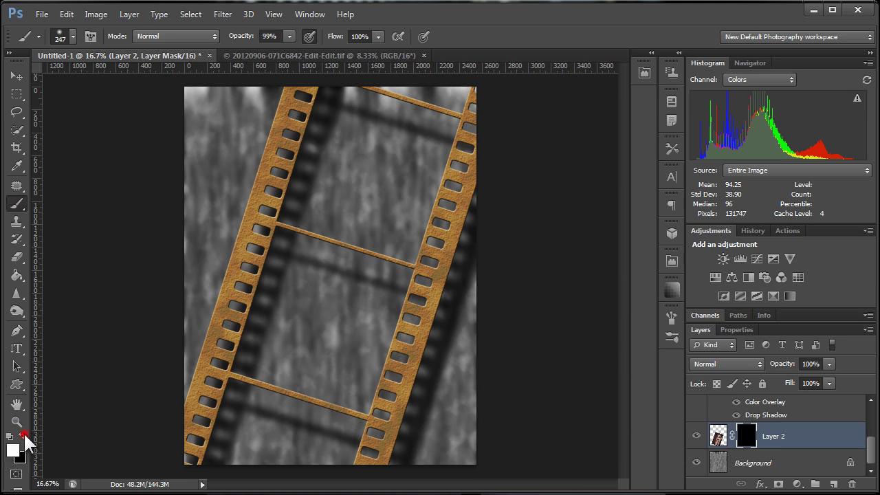
{"action": "left_click_drag", "start_coordinate": [281, 253], "coordinate": [283, 235]}
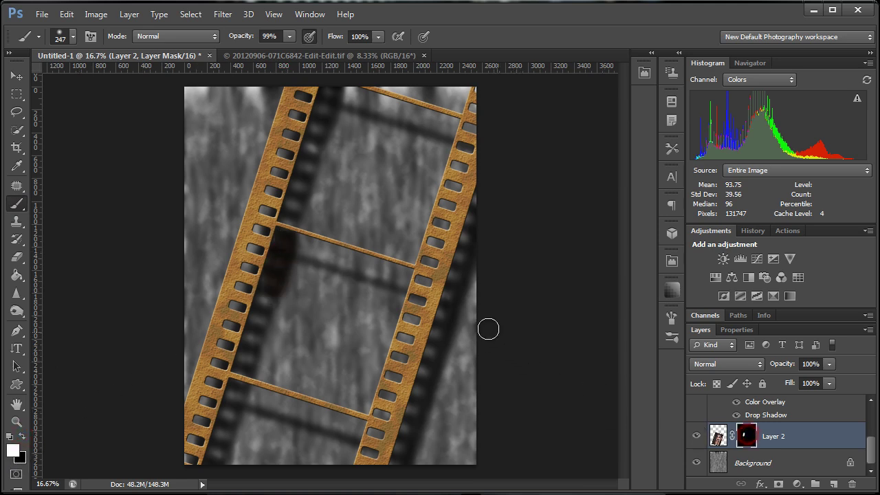
{"action": "mouse_move", "coordinate": [286, 244]}
{"action": "left_mouse_down"}
{"action": "mouse_move", "coordinate": [341, 285]}
{"action": "mouse_move", "coordinate": [310, 295]}
{"action": "mouse_move", "coordinate": [311, 285]}
{"action": "mouse_move", "coordinate": [320, 299]}
{"action": "mouse_move", "coordinate": [314, 321]}
{"action": "mouse_move", "coordinate": [337, 320]}
{"action": "mouse_move", "coordinate": [295, 302]}
{"action": "mouse_move", "coordinate": [302, 270]}
{"action": "mouse_move", "coordinate": [399, 296]}
{"action": "mouse_move", "coordinate": [353, 394]}
{"action": "mouse_move", "coordinate": [285, 360]}
{"action": "mouse_move", "coordinate": [288, 299]}
{"action": "mouse_move", "coordinate": [275, 339]}
{"action": "mouse_move", "coordinate": [307, 360]}
{"action": "mouse_move", "coordinate": [259, 353]}
{"action": "mouse_move", "coordinate": [285, 276]}
{"action": "mouse_move", "coordinate": [281, 325]}
{"action": "mouse_move", "coordinate": [288, 260]}
{"action": "mouse_move", "coordinate": [349, 279]}
{"action": "mouse_move", "coordinate": [337, 334]}
{"action": "left_mouse_up"}
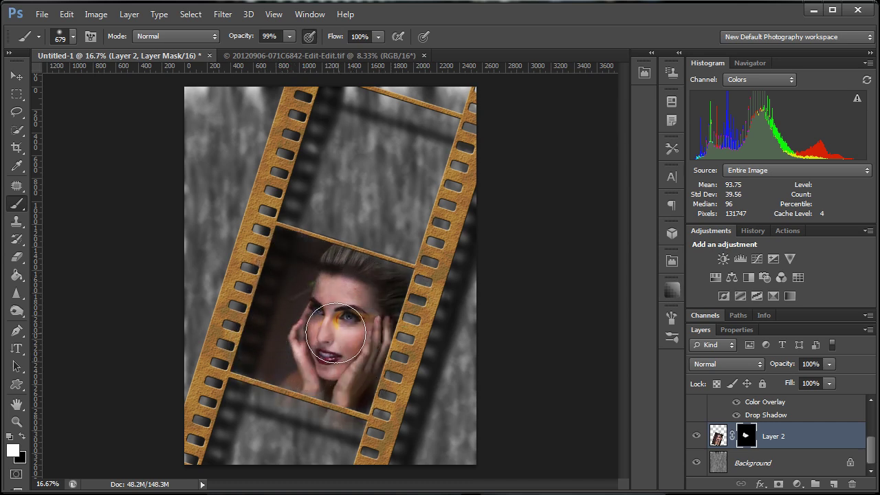
Set the brush opacity to 100% and paint the mask again to fully reveal the portrait in the frame
{"action": "left_click", "coordinate": [290, 36]}
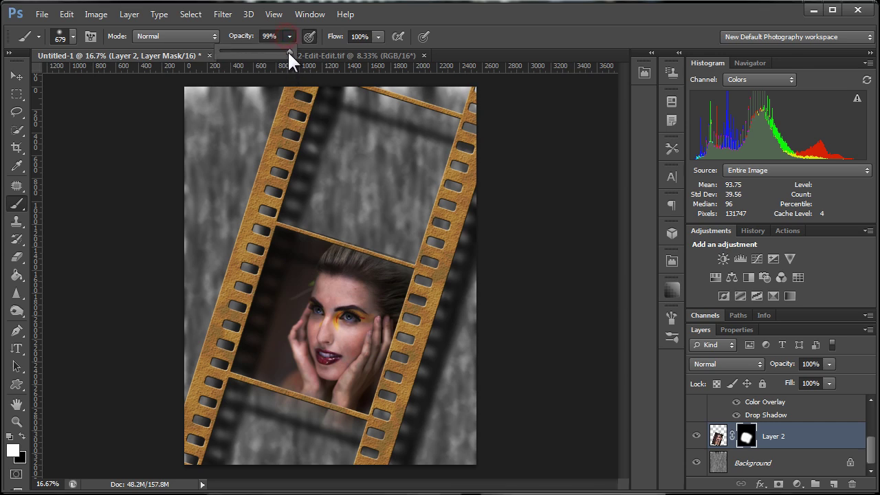
{"action": "left_click", "coordinate": [288, 50]}
{"action": "mouse_move", "coordinate": [327, 300]}
{"action": "left_mouse_down"}
{"action": "mouse_move", "coordinate": [309, 290]}
{"action": "mouse_move", "coordinate": [289, 262]}
{"action": "mouse_move", "coordinate": [324, 257]}
{"action": "mouse_move", "coordinate": [297, 363]}
{"action": "left_mouse_up"}
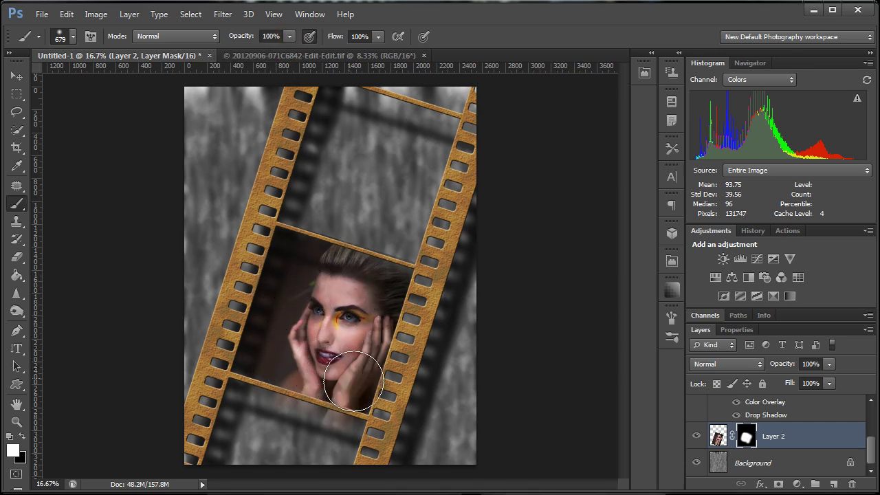
Paint black on the portrait's mask to hide the parts spilling past the middle frame's lower bar
{"action": "right_click", "coordinate": [334, 370], "text": "alt"}
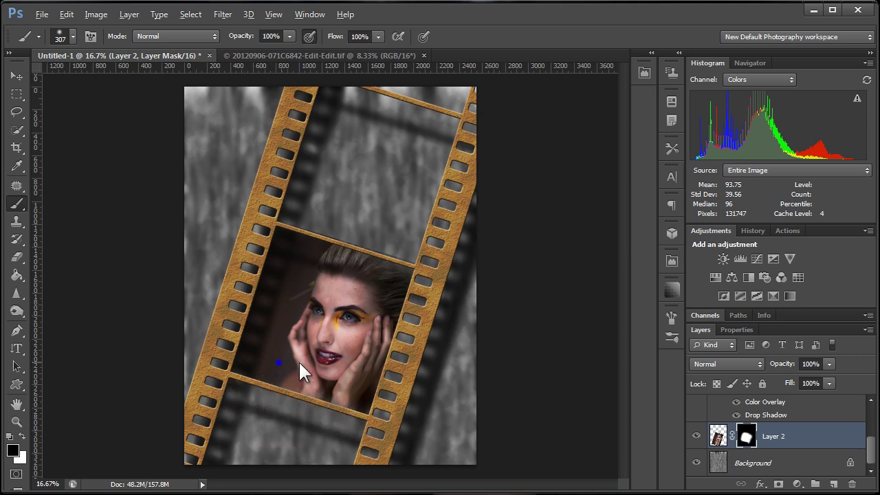
{"action": "mouse_move", "coordinate": [300, 365]}
{"action": "left_mouse_down"}
{"action": "mouse_move", "coordinate": [314, 364]}
{"action": "mouse_move", "coordinate": [269, 378]}
{"action": "left_mouse_up"}
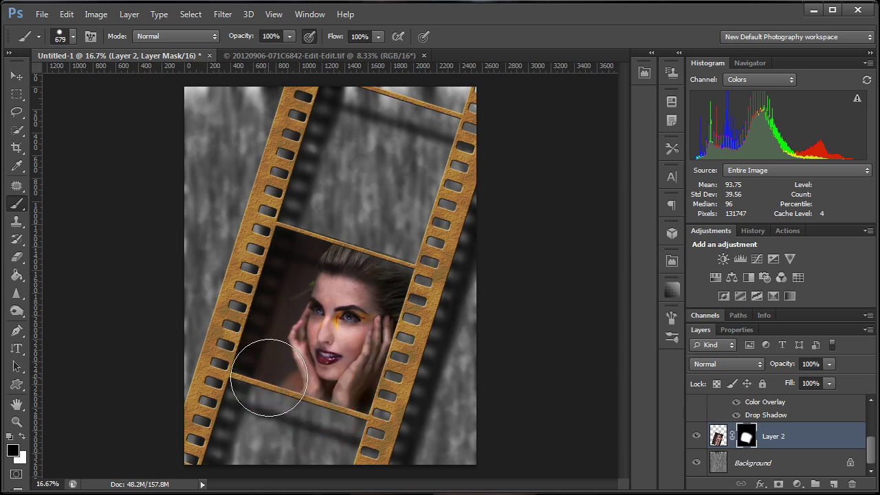
{"action": "mouse_move", "coordinate": [289, 337]}
{"action": "left_mouse_down"}
{"action": "mouse_move", "coordinate": [309, 350]}
{"action": "mouse_move", "coordinate": [303, 337]}
{"action": "left_mouse_up"}
Switch back to white and touch up the mask with a 475 brush to restore the portrait near the frame's lower edge
{"action": "key", "text": "x"}
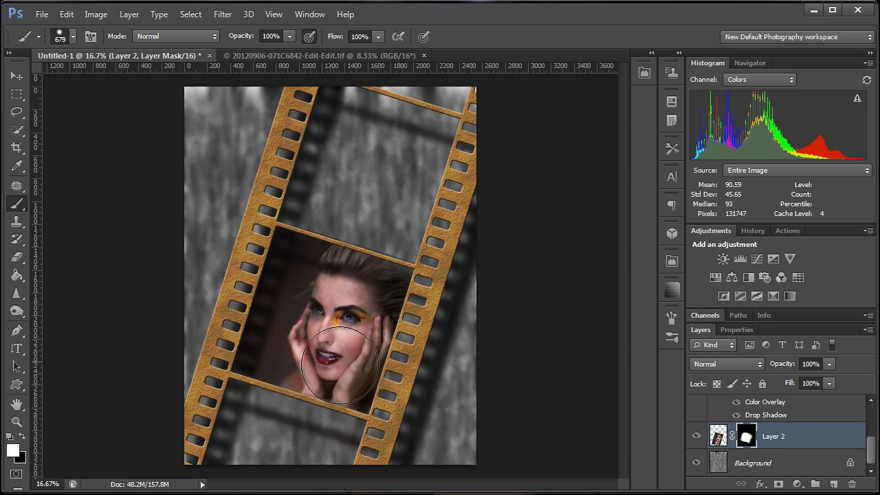
{"action": "left_click_drag", "start_coordinate": [339, 365], "coordinate": [336, 369]}
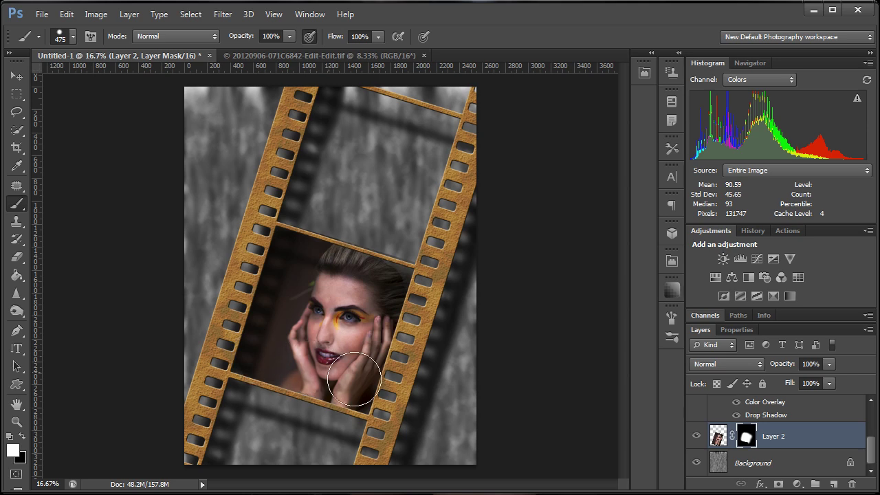
{"action": "left_click", "coordinate": [282, 342]}
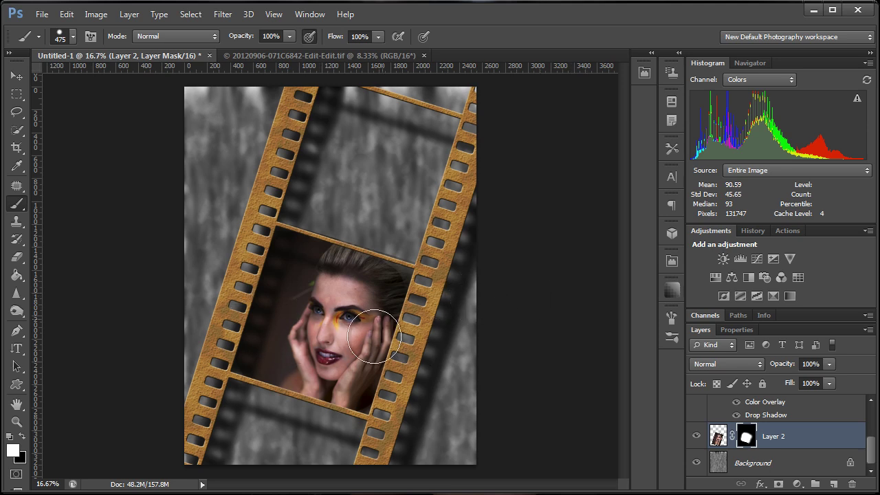
Select the texture layer, Layer 1, and toggle its visibility to compare the portrait with and without the Color Burn texture
{"action": "left_click_drag", "start_coordinate": [871, 462], "coordinate": [869, 407]}
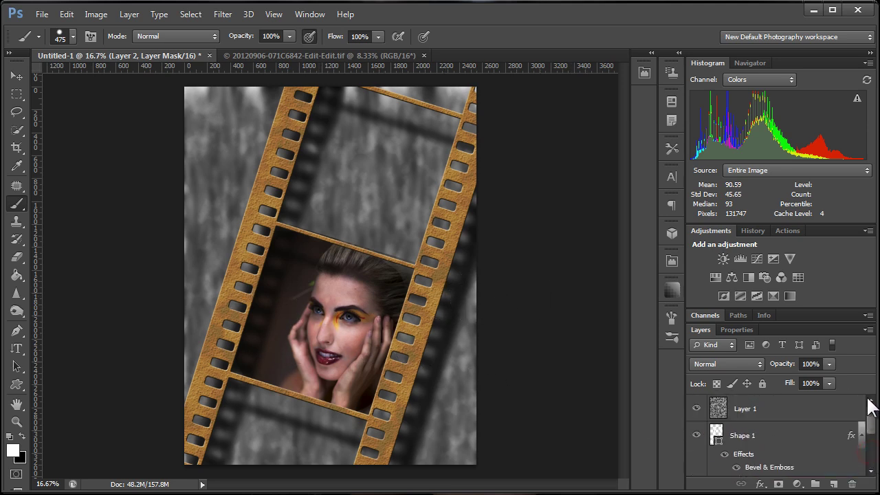
{"action": "left_click", "coordinate": [760, 409]}
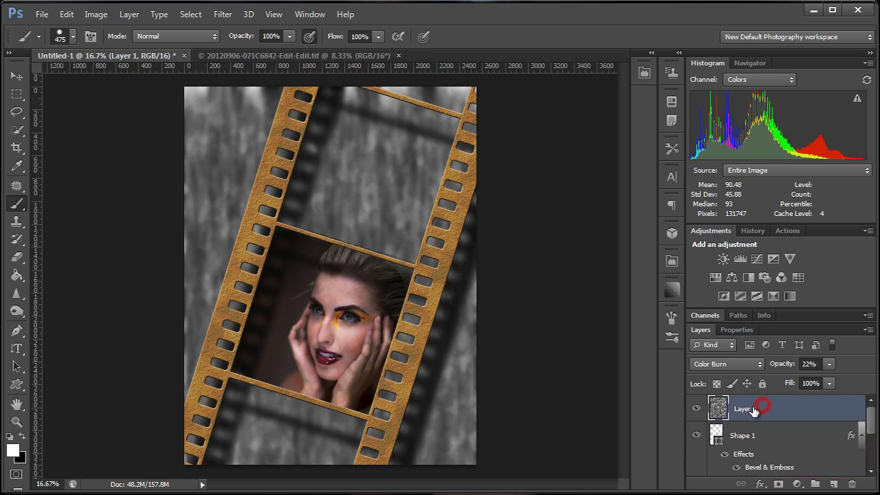
{"action": "left_click", "coordinate": [696, 410]}
{"action": "left_click", "coordinate": [696, 410]}
{"action": "left_click", "coordinate": [696, 410]}
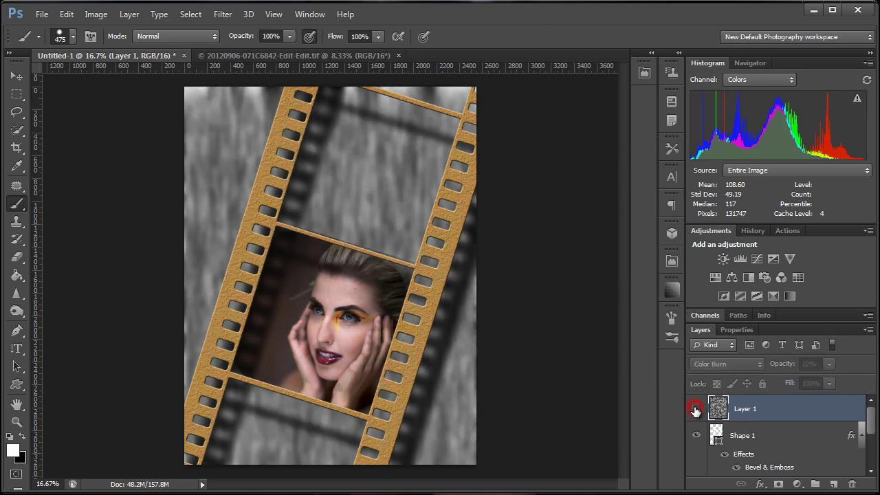
{"action": "left_click", "coordinate": [696, 410]}
{"action": "left_click", "coordinate": [696, 410]}
{"action": "left_click", "coordinate": [696, 410]}
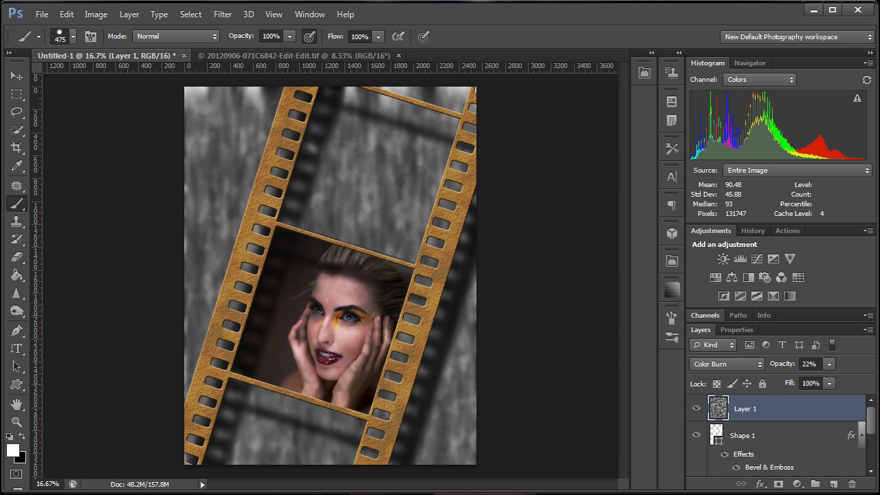
Add a layer mask to Layer 1 and paint black with a 307 brush to remove the texture around the portrait
{"action": "left_click", "coordinate": [778, 484]}
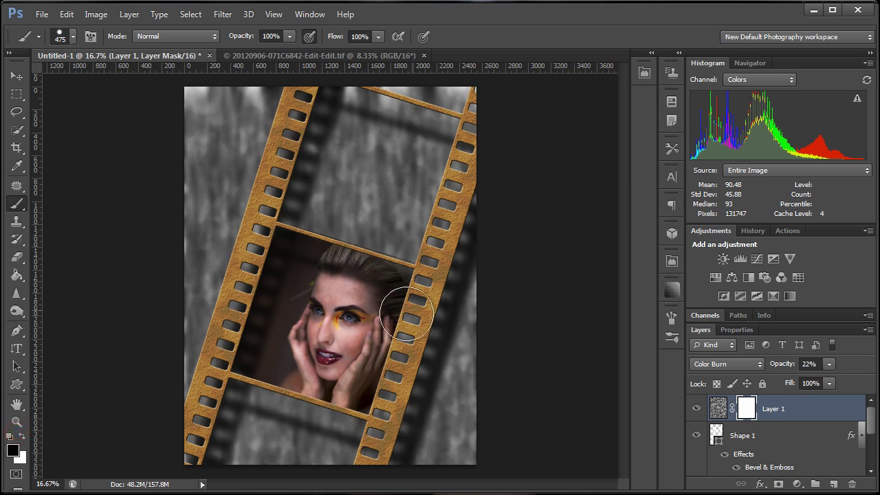
{"action": "mouse_move", "coordinate": [378, 300]}
{"action": "left_mouse_down"}
{"action": "mouse_move", "coordinate": [346, 311]}
{"action": "mouse_move", "coordinate": [326, 339]}
{"action": "mouse_move", "coordinate": [319, 317]}
{"action": "mouse_move", "coordinate": [337, 341]}
{"action": "mouse_move", "coordinate": [295, 319]}
{"action": "mouse_move", "coordinate": [262, 343]}
{"action": "mouse_move", "coordinate": [269, 356]}
{"action": "mouse_move", "coordinate": [357, 387]}
{"action": "mouse_move", "coordinate": [383, 298]}
{"action": "mouse_move", "coordinate": [404, 288]}
{"action": "mouse_move", "coordinate": [281, 255]}
{"action": "mouse_move", "coordinate": [296, 365]}
{"action": "mouse_move", "coordinate": [374, 344]}
{"action": "mouse_move", "coordinate": [362, 347]}
{"action": "mouse_move", "coordinate": [385, 230]}
{"action": "mouse_move", "coordinate": [392, 279]}
{"action": "mouse_move", "coordinate": [377, 310]}
{"action": "mouse_move", "coordinate": [377, 287]}
{"action": "mouse_move", "coordinate": [295, 251]}
{"action": "mouse_move", "coordinate": [378, 272]}
{"action": "mouse_move", "coordinate": [323, 268]}
{"action": "mouse_move", "coordinate": [287, 296]}
{"action": "mouse_move", "coordinate": [287, 267]}
{"action": "mouse_move", "coordinate": [247, 356]}
{"action": "mouse_move", "coordinate": [349, 386]}
{"action": "mouse_move", "coordinate": [378, 294]}
{"action": "left_mouse_up"}
{"action": "key", "text": "ctrl+BackSpace"}
{"action": "right_click", "coordinate": [372, 343], "text": "alt"}
{"action": "right_click", "coordinate": [387, 279], "text": "alt"}
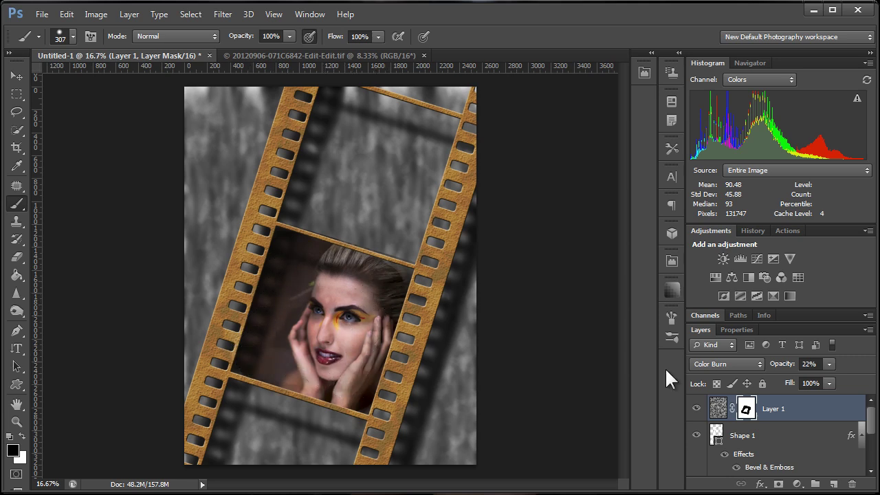
Touch up Layer 2's mask with white to reveal more of the portrait inside the middle frame
{"action": "left_click_drag", "start_coordinate": [872, 424], "coordinate": [871, 452]}
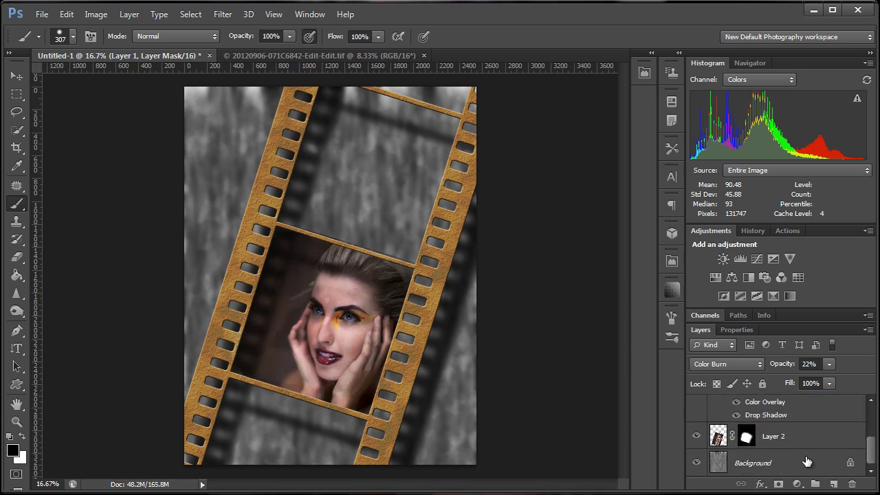
{"action": "left_click", "coordinate": [746, 436]}
{"action": "mouse_move", "coordinate": [341, 323]}
{"action": "left_mouse_down"}
{"action": "mouse_move", "coordinate": [378, 275]}
{"action": "mouse_move", "coordinate": [400, 278]}
{"action": "mouse_move", "coordinate": [333, 294]}
{"action": "mouse_move", "coordinate": [383, 258]}
{"action": "mouse_move", "coordinate": [403, 280]}
{"action": "mouse_move", "coordinate": [378, 309]}
{"action": "left_mouse_up"}
{"action": "key", "text": "x"}
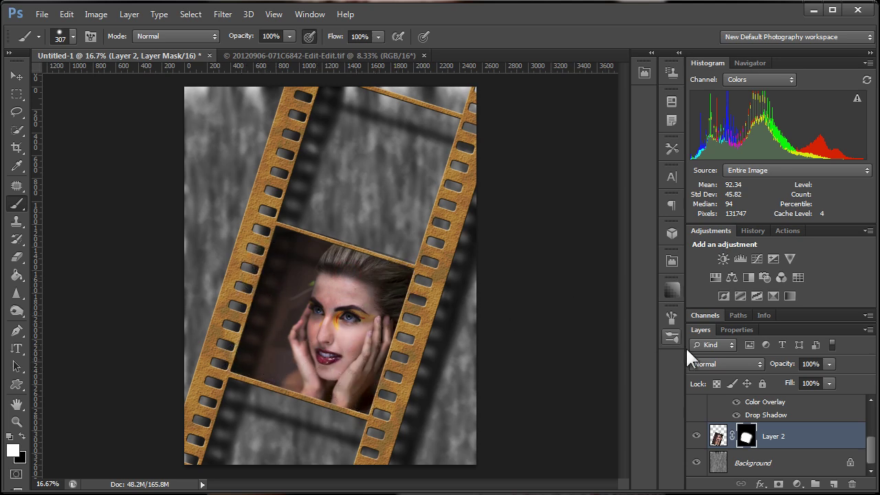
Paint black on Layer 1's mask over the rest of the portrait to clear the texture inside the middle frame
{"action": "left_click_drag", "start_coordinate": [870, 450], "coordinate": [810, 406]}
{"action": "left_click", "coordinate": [745, 410]}
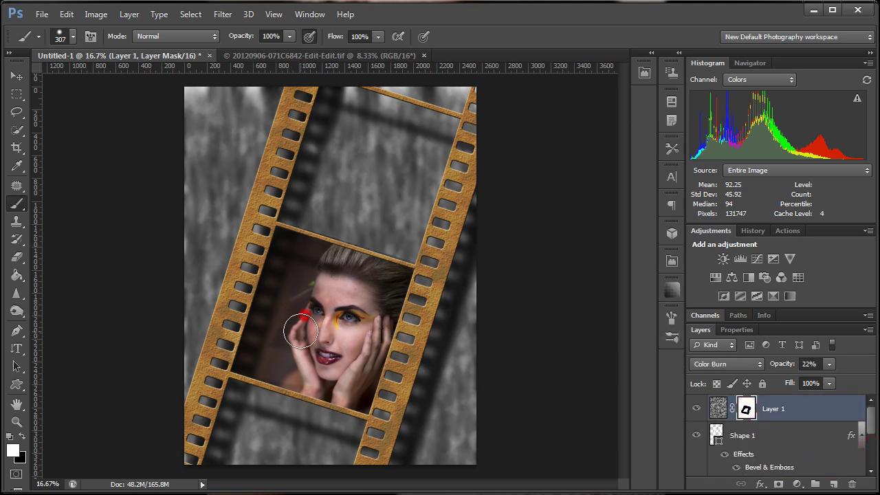
{"action": "key", "text": "x"}
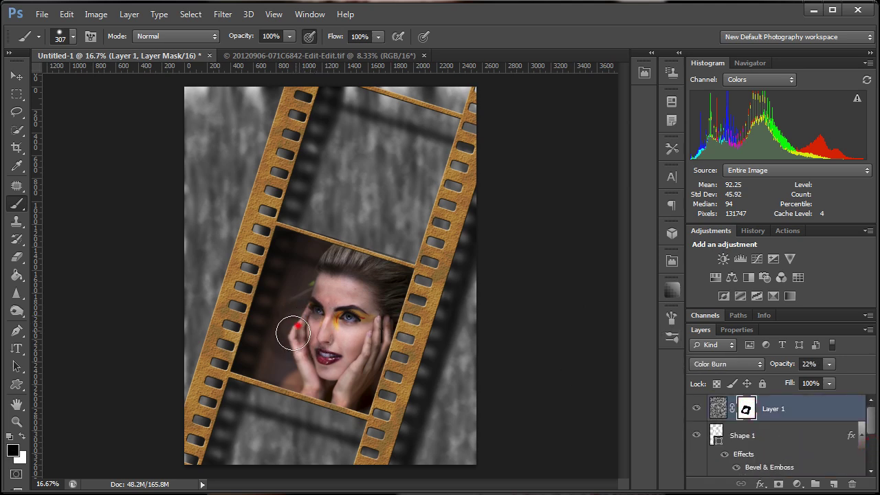
{"action": "mouse_move", "coordinate": [275, 357]}
{"action": "left_mouse_down"}
{"action": "mouse_move", "coordinate": [290, 373]}
{"action": "mouse_move", "coordinate": [352, 391]}
{"action": "mouse_move", "coordinate": [399, 299]}
{"action": "mouse_move", "coordinate": [395, 286]}
{"action": "mouse_move", "coordinate": [285, 244]}
{"action": "mouse_move", "coordinate": [239, 356]}
{"action": "mouse_move", "coordinate": [363, 395]}
{"action": "mouse_move", "coordinate": [394, 282]}
{"action": "mouse_move", "coordinate": [286, 247]}
{"action": "mouse_move", "coordinate": [273, 260]}
{"action": "mouse_move", "coordinate": [346, 330]}
{"action": "left_mouse_up"}
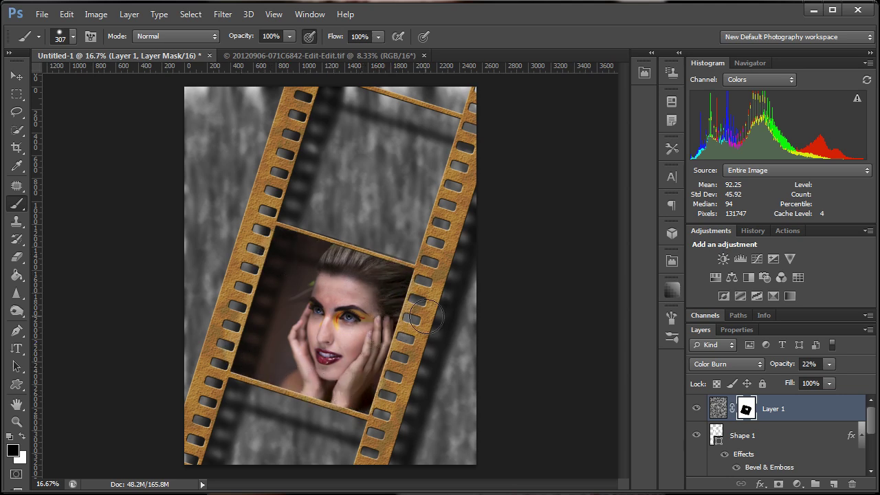
On Layer 1's mask, restore the filmstrip border texture with a white 127 brush, then clear the leftover face texture with black
{"action": "key", "text": "x"}
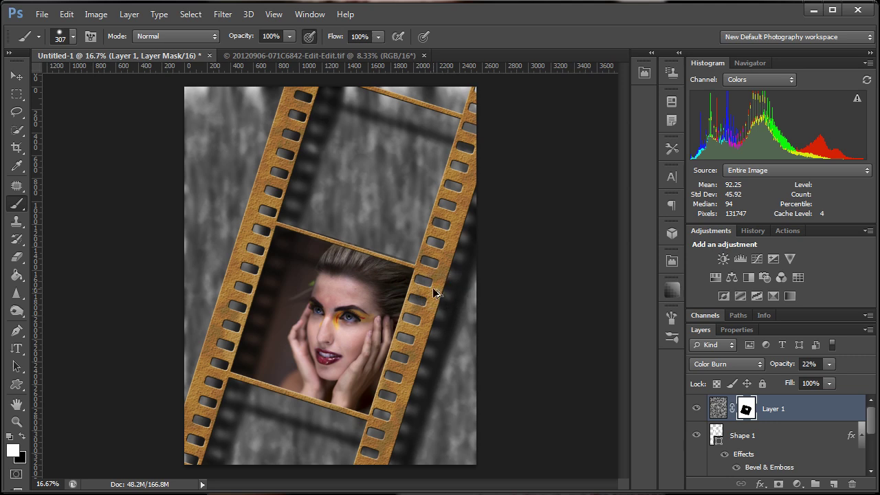
{"action": "right_click", "coordinate": [429, 291], "text": "alt"}
{"action": "right_click", "coordinate": [378, 409], "text": "alt"}
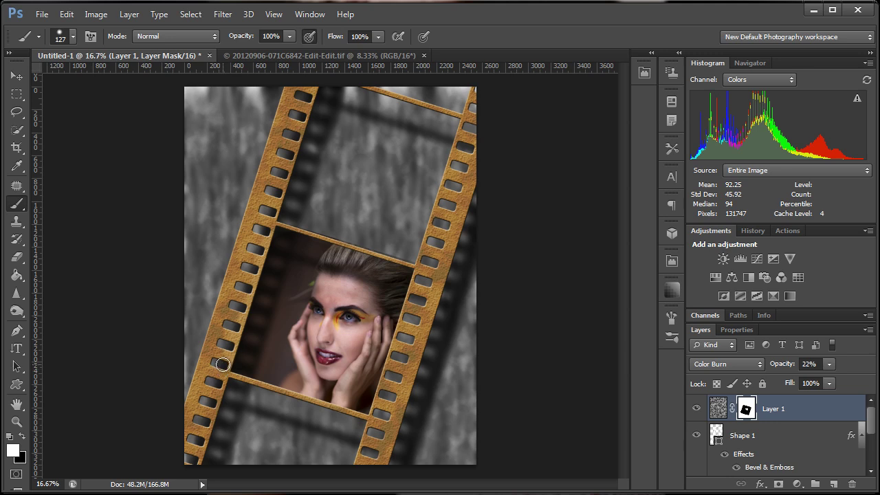
{"action": "left_click_drag", "start_coordinate": [222, 365], "coordinate": [222, 359]}
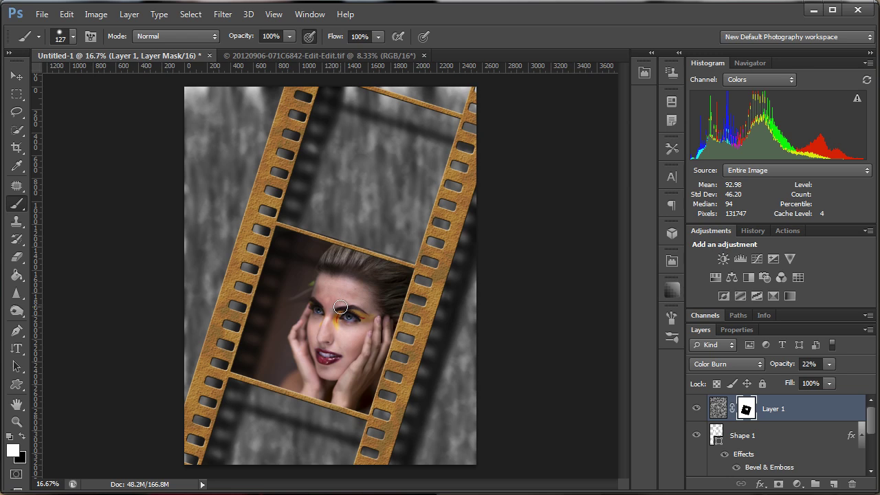
{"action": "key", "text": "x"}
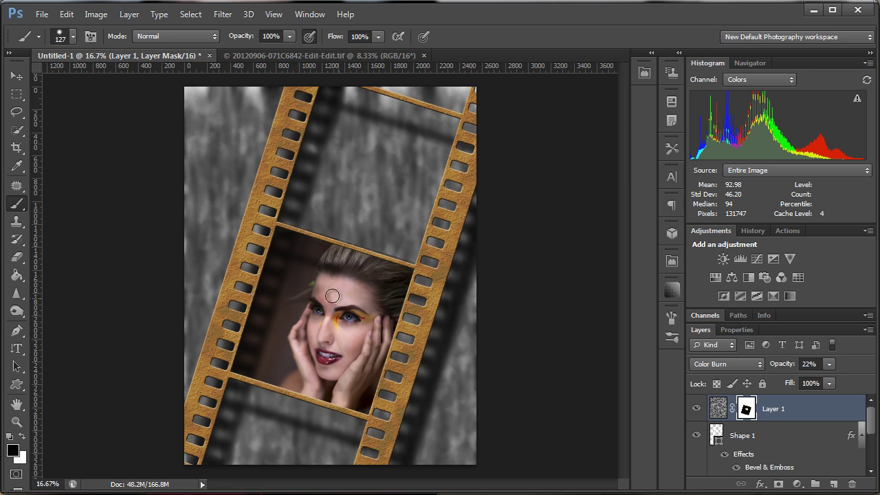
{"action": "mouse_move", "coordinate": [335, 297]}
{"action": "left_mouse_down"}
{"action": "mouse_move", "coordinate": [311, 308]}
{"action": "mouse_move", "coordinate": [311, 357]}
{"action": "mouse_move", "coordinate": [338, 369]}
{"action": "mouse_move", "coordinate": [367, 341]}
{"action": "mouse_move", "coordinate": [300, 323]}
{"action": "mouse_move", "coordinate": [301, 282]}
{"action": "mouse_move", "coordinate": [303, 345]}
{"action": "mouse_move", "coordinate": [325, 366]}
{"action": "mouse_move", "coordinate": [303, 337]}
{"action": "mouse_move", "coordinate": [302, 272]}
{"action": "mouse_move", "coordinate": [289, 293]}
{"action": "mouse_move", "coordinate": [327, 308]}
{"action": "left_mouse_up"}
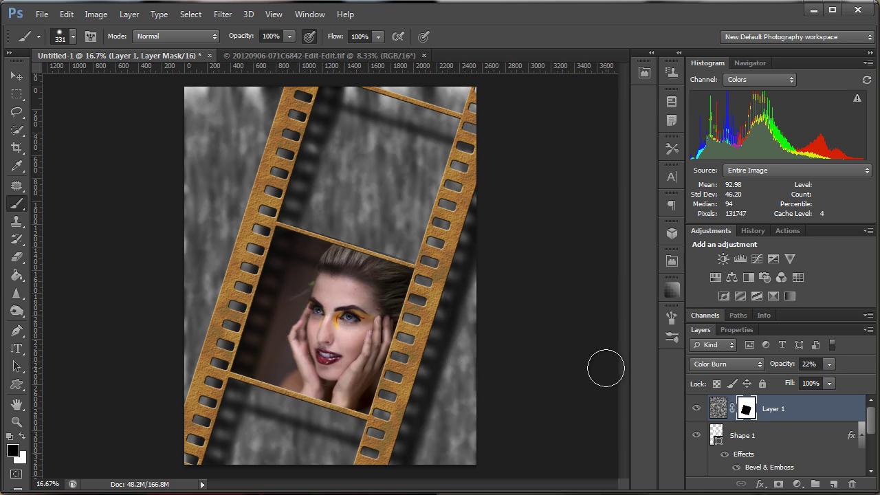